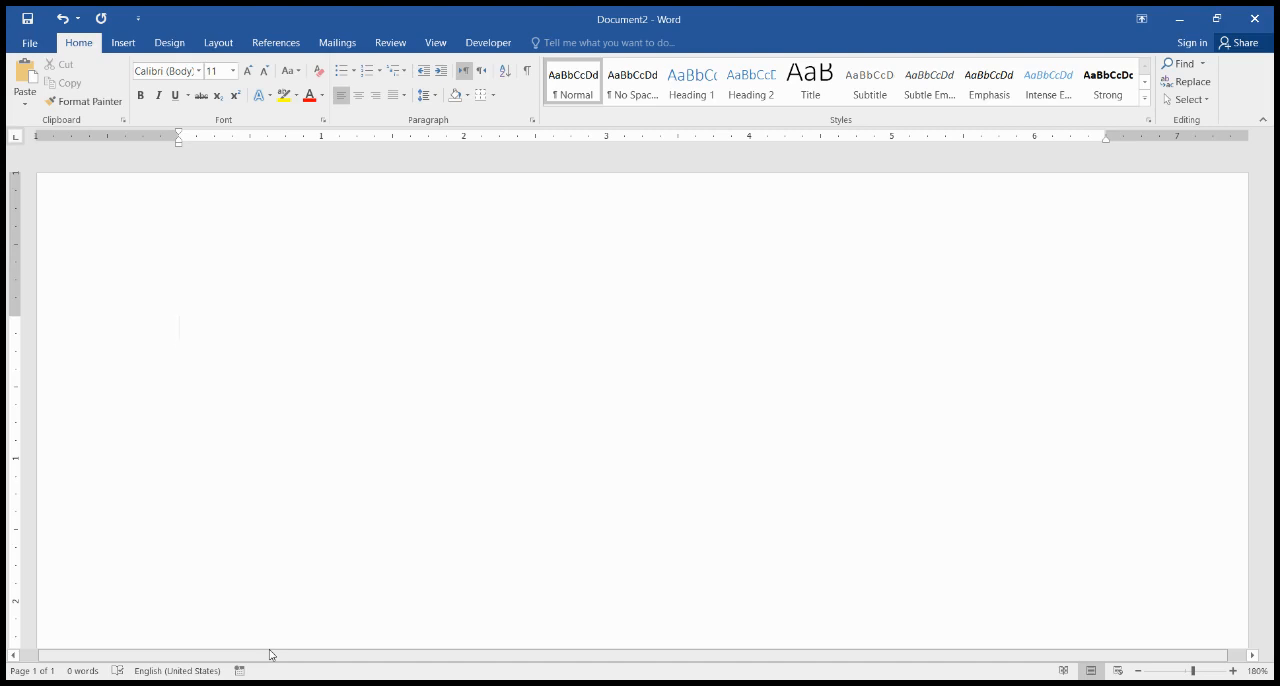
Step: Enter the heading "Office Order" on the first line and leave a blank line beneath it
text(Office Order)
key(Return)
key(Return)
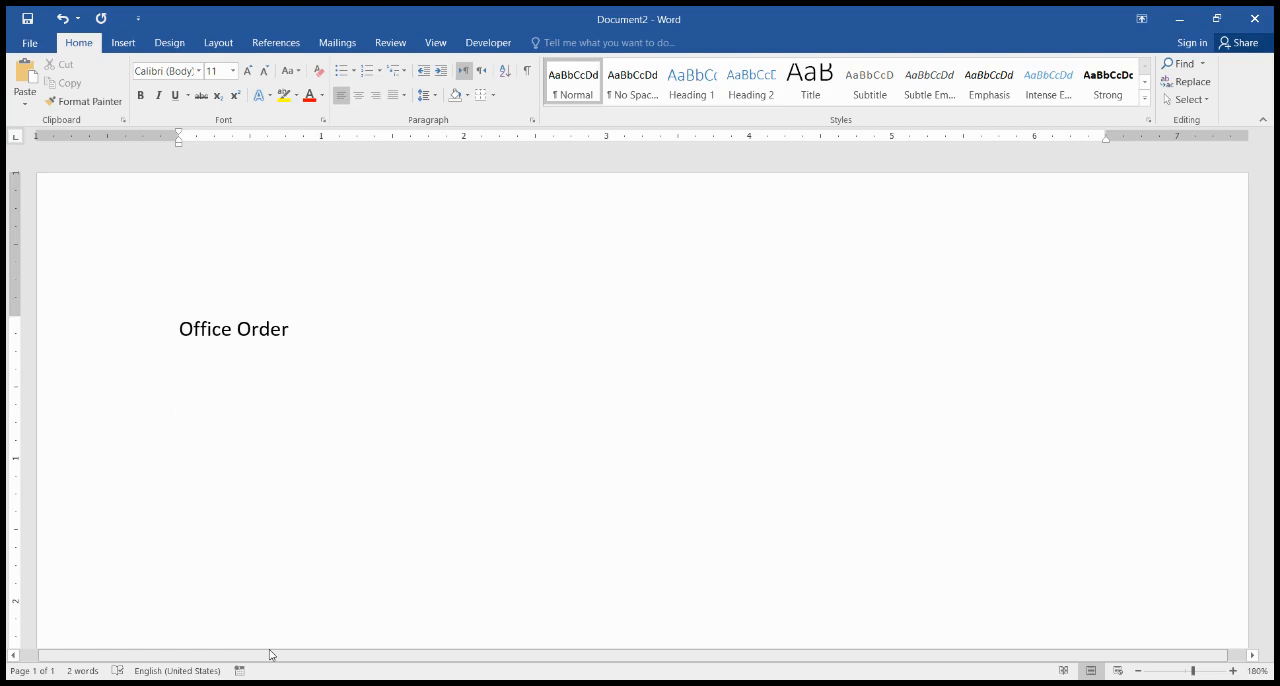
Step: Write the body's opening sentence: "The competent authority is please to pass this order, for facilitating the office decorum."
text(The competent auth)
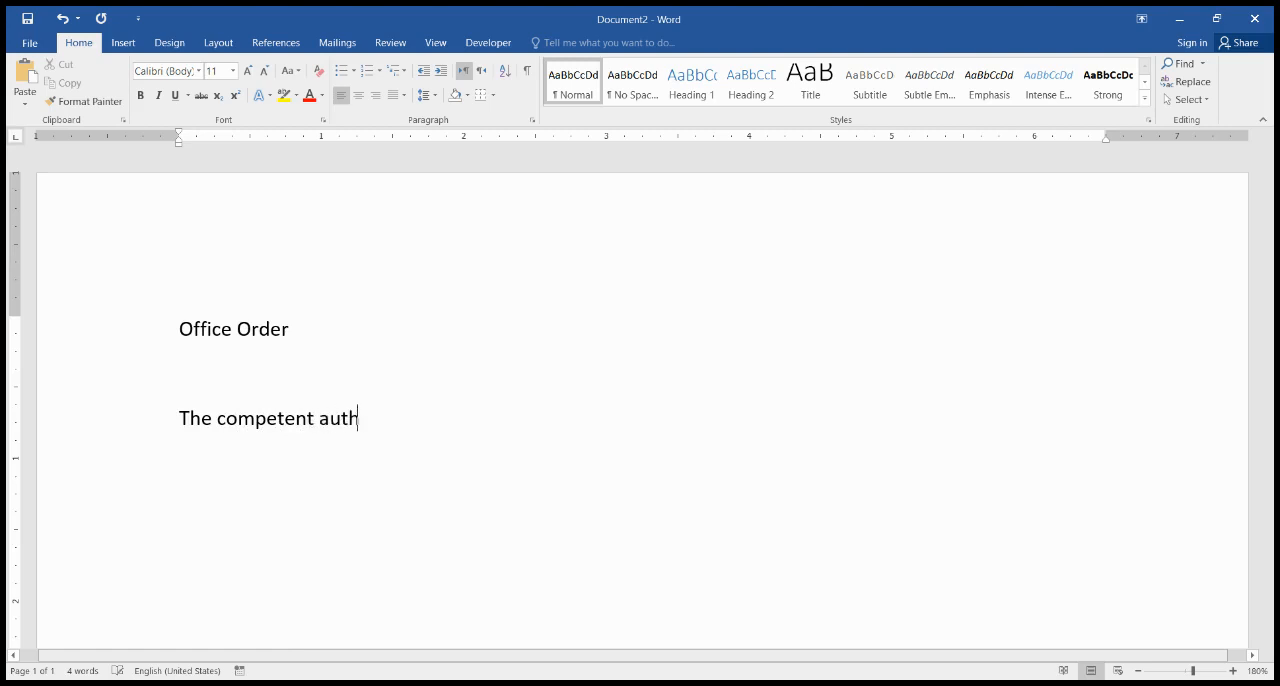
text(ority is please to)
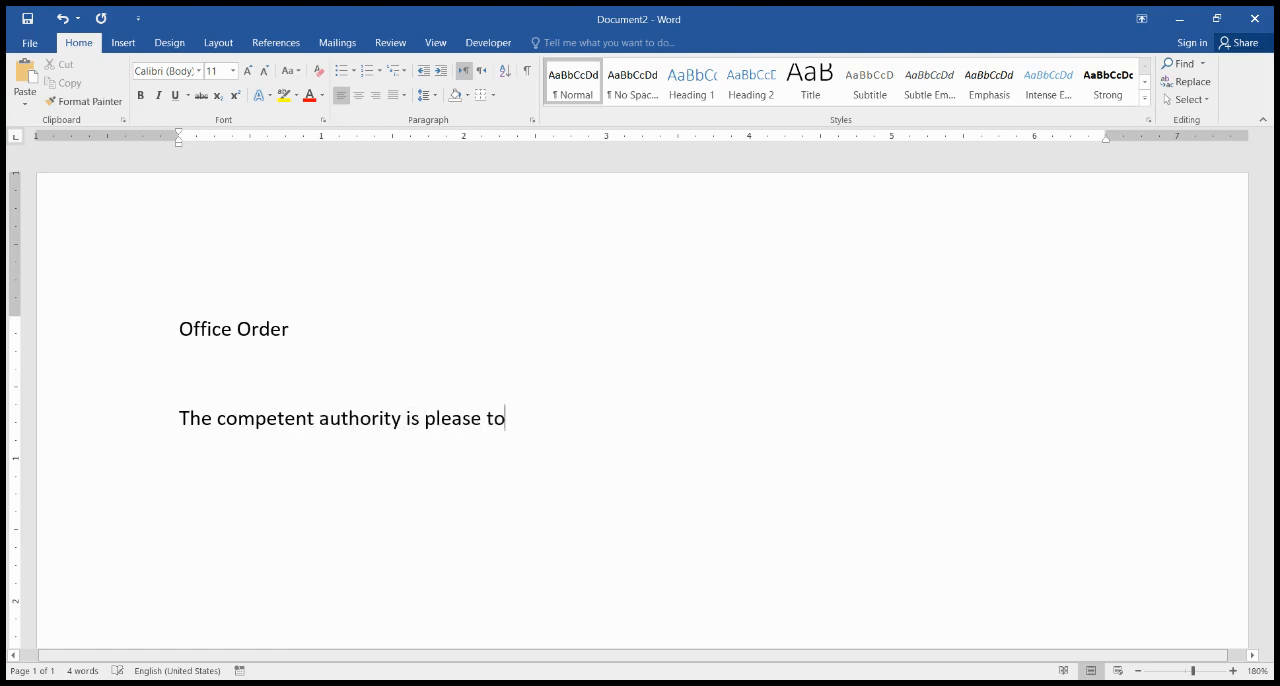
text( pass this order )
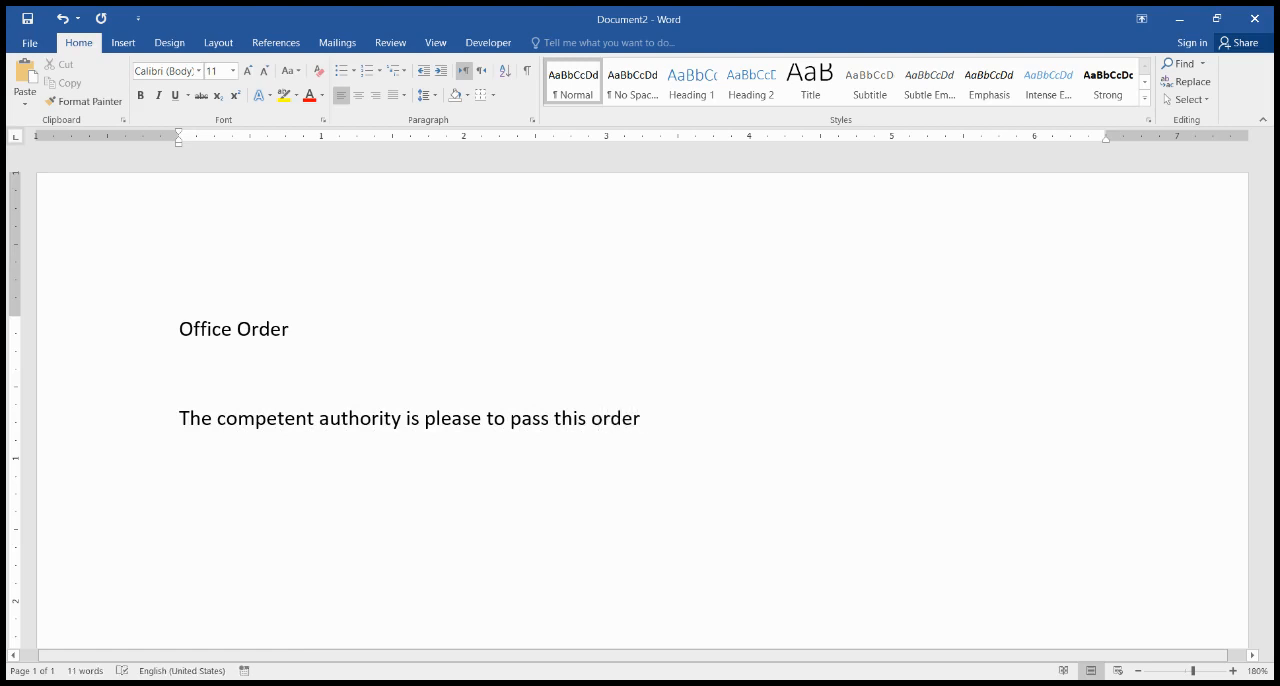
text(, for facilitating the)
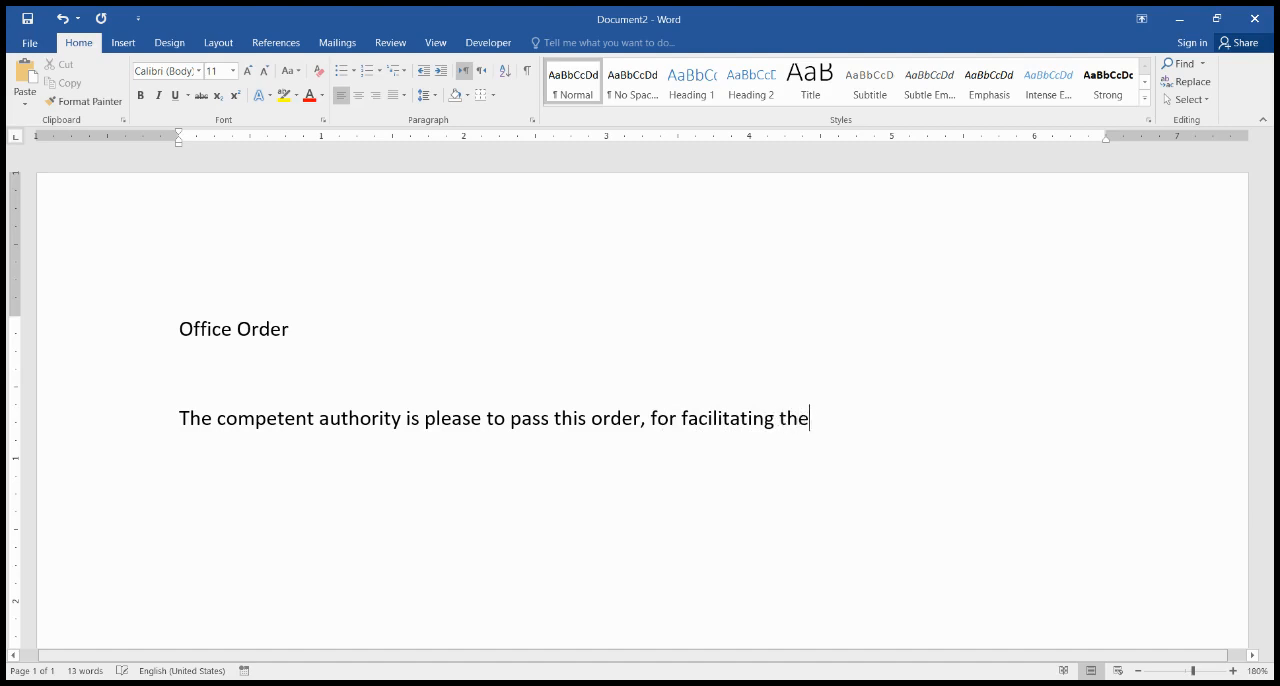
text( office decorum)
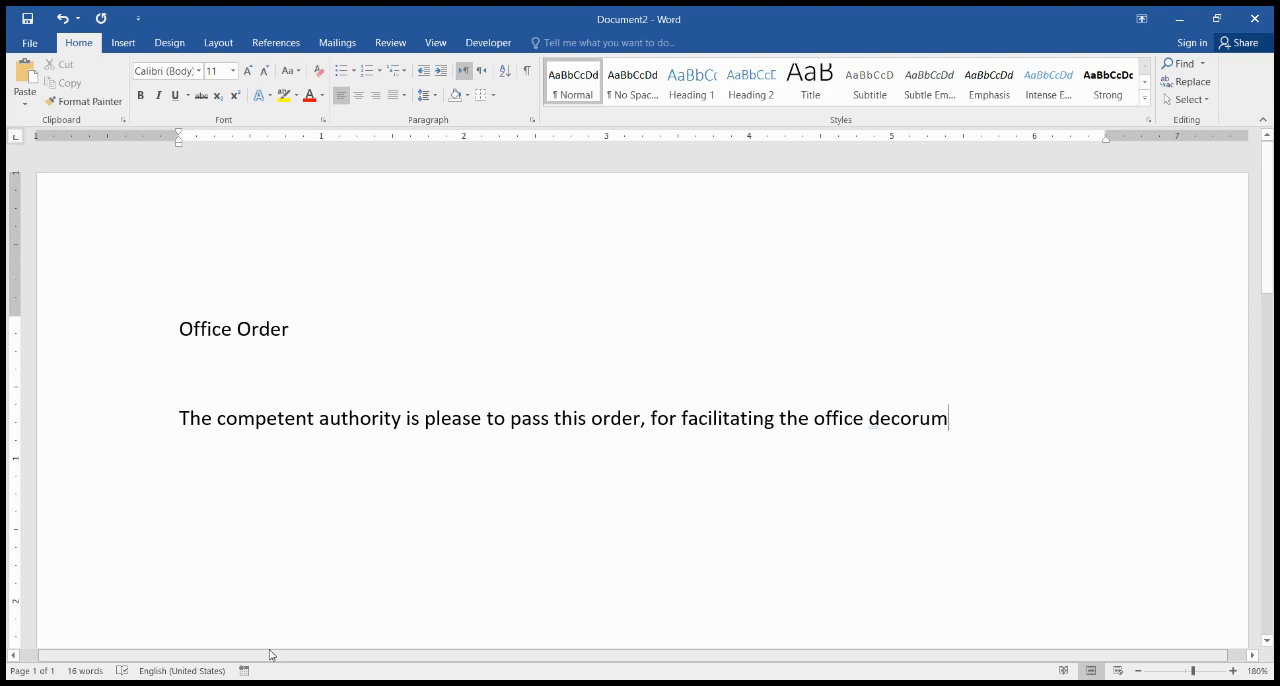
text(. fr)
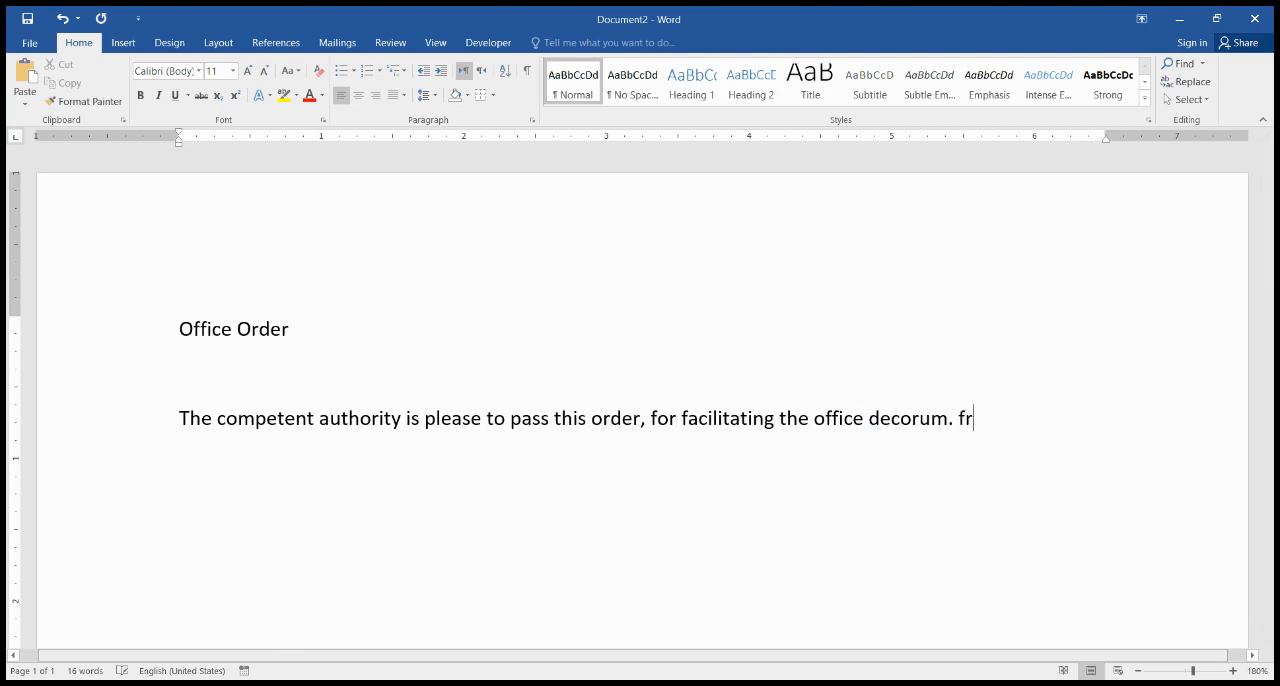
text(om may)
Step: Begin the second sentence of the body with "From May 2, 2024 all"
key(BackSpace)
key(BackSpace)
key(BackSpace)
text(May 1)
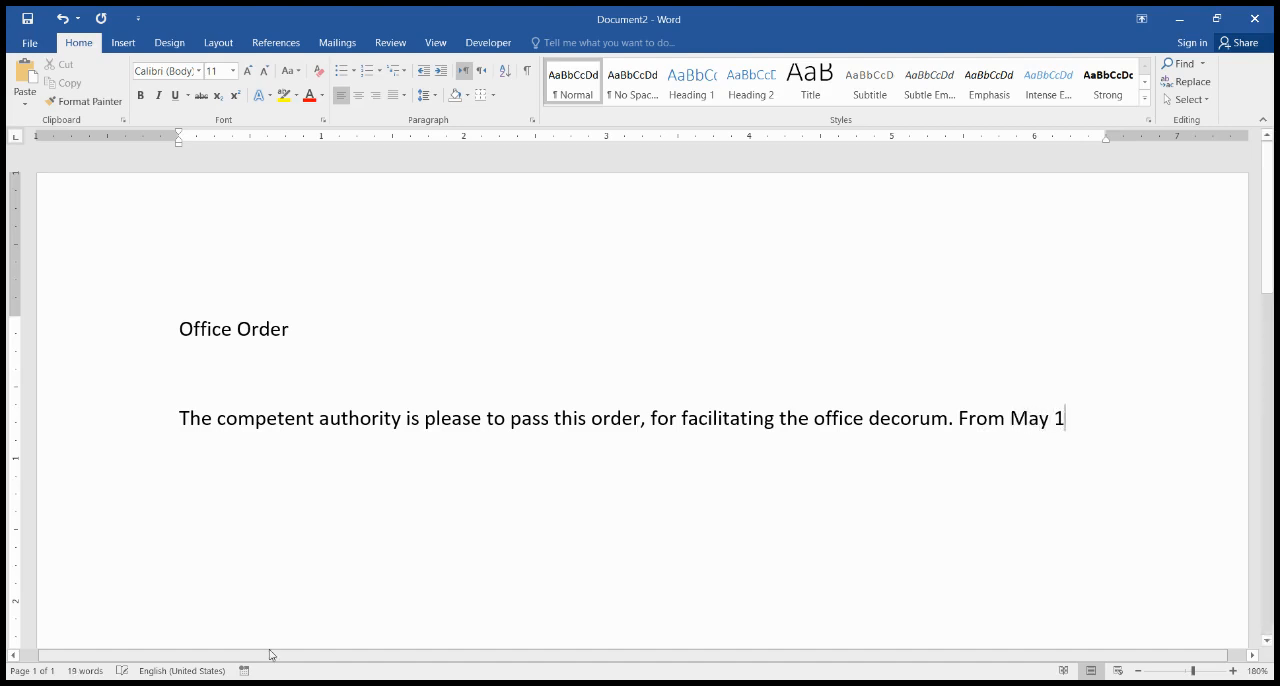
key(BackSpace)
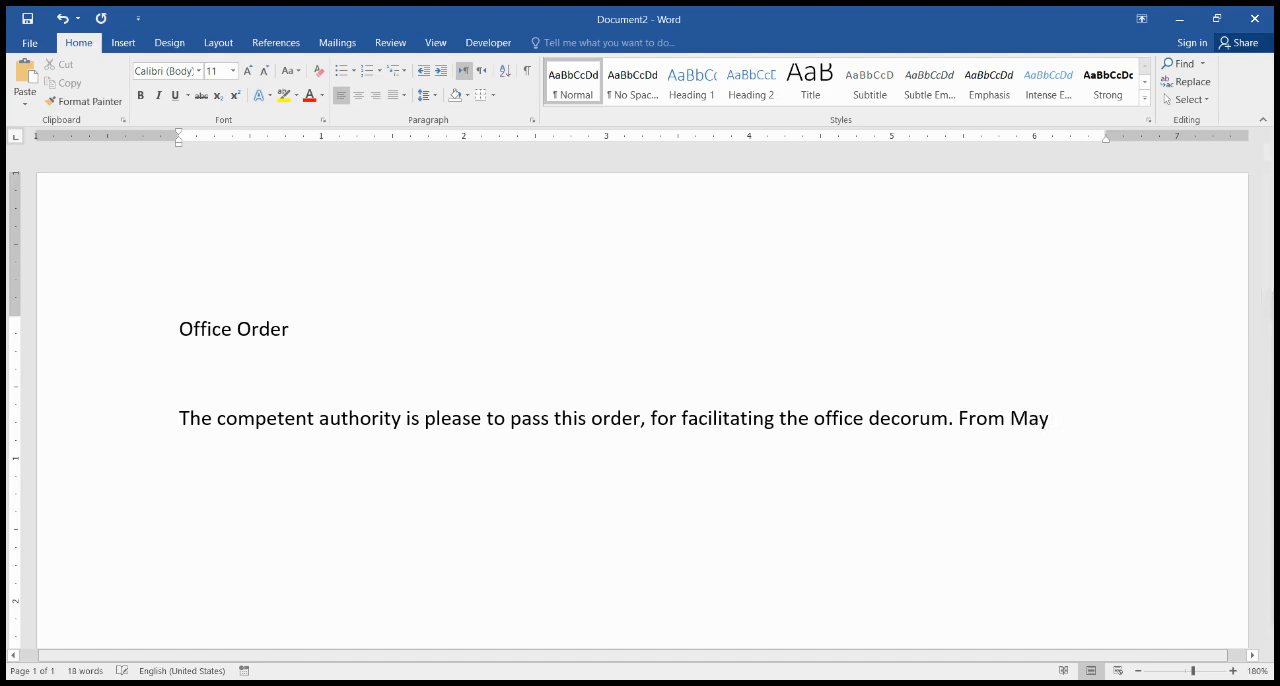
text(2,2)
key(BackSpace)
text(2024 all offic)
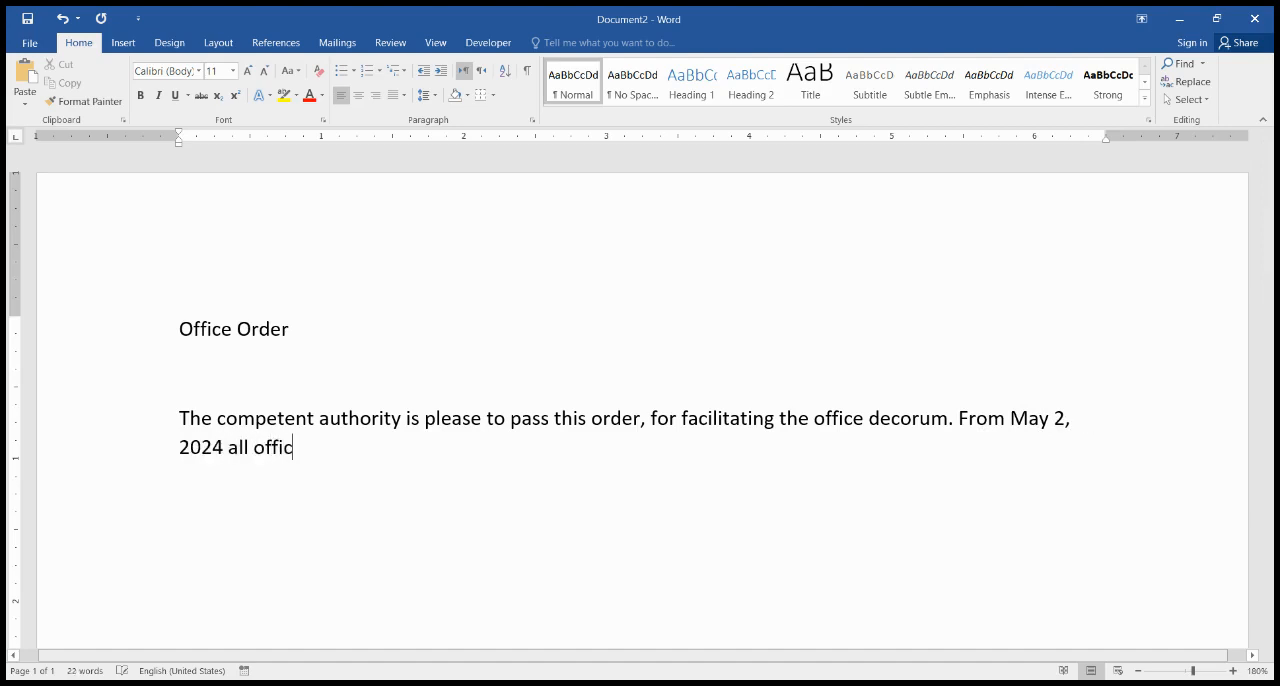
text(ers and offic)
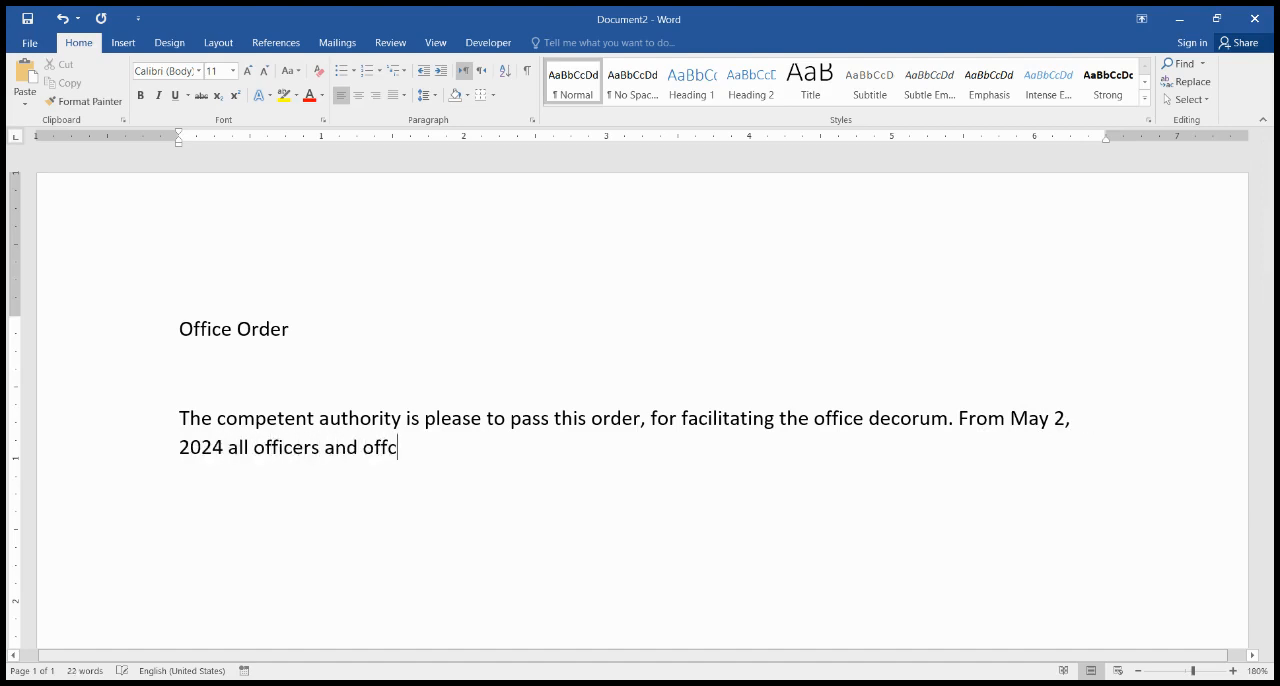
Step: Continue the second sentence with "officers and officials of this office are required"
key(BackSpace)
text(icials of the)
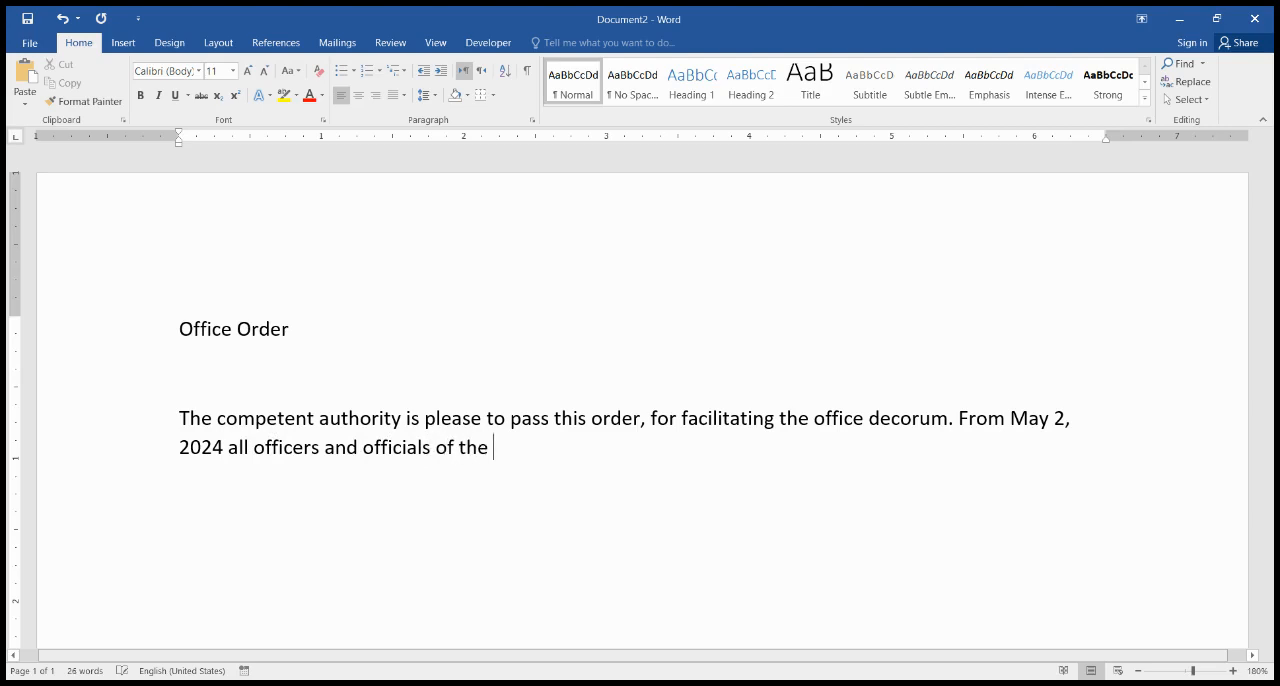
key(BackSpace)
text(is office are required to)
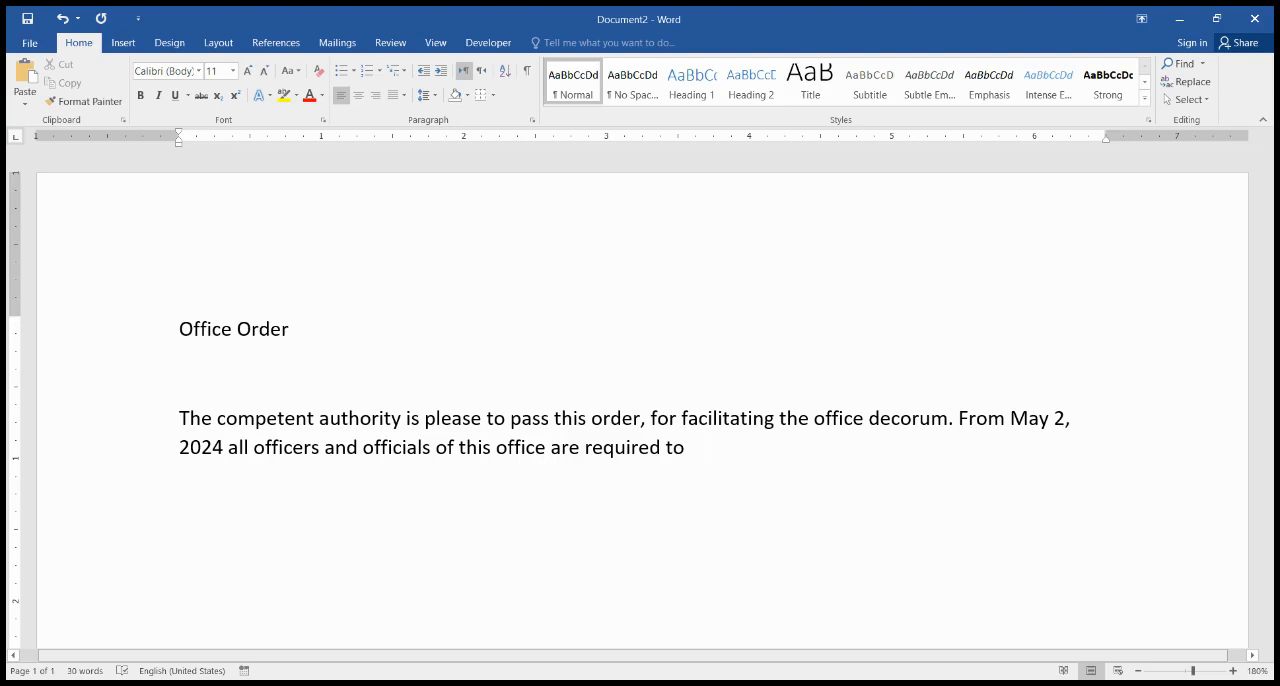
key(BackSpace)
key(BackSpace)
Step: Complete the second sentence with "not to bring their cell phones on the office premises"
text(not to bring thei)
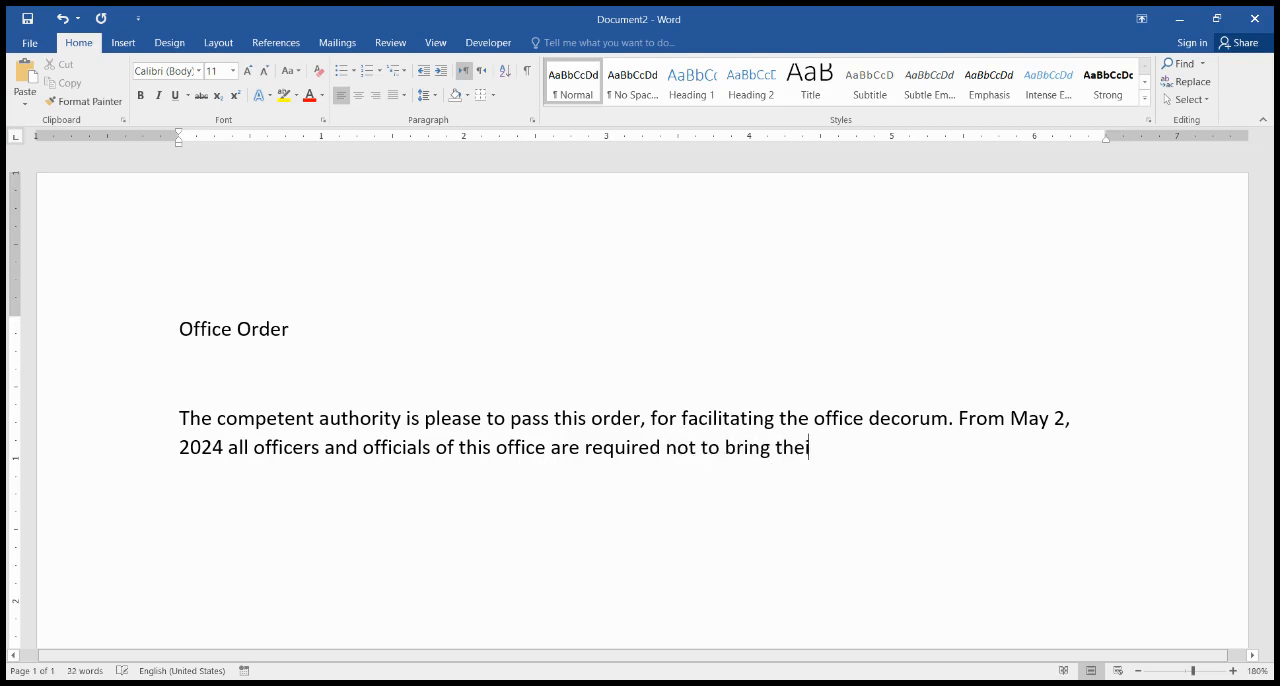
text(r sell phones on the offic)
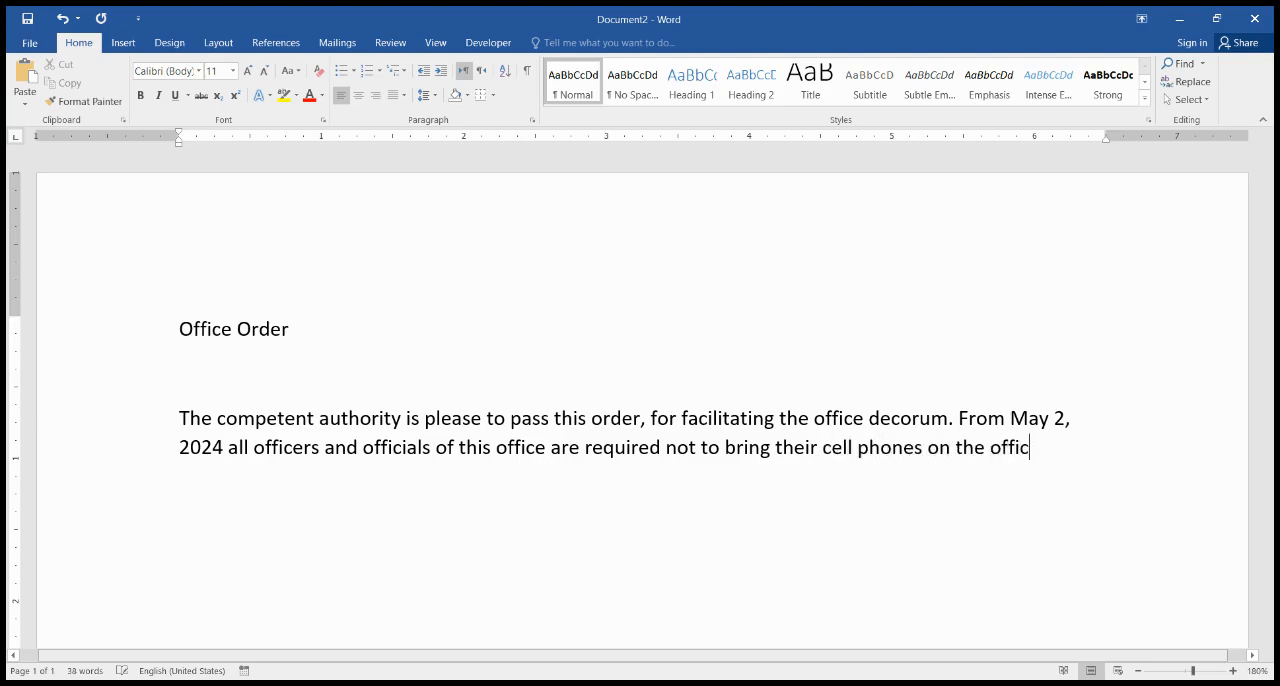
text(e premises. In case)
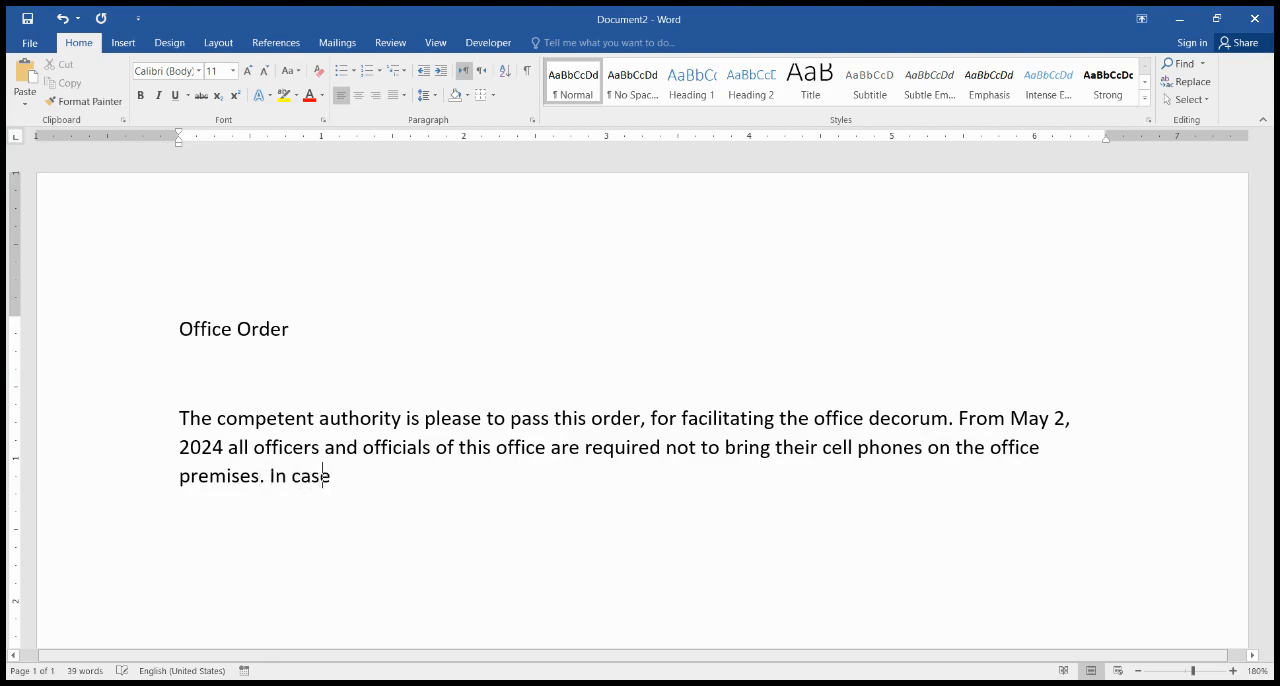
text( of any violatio)
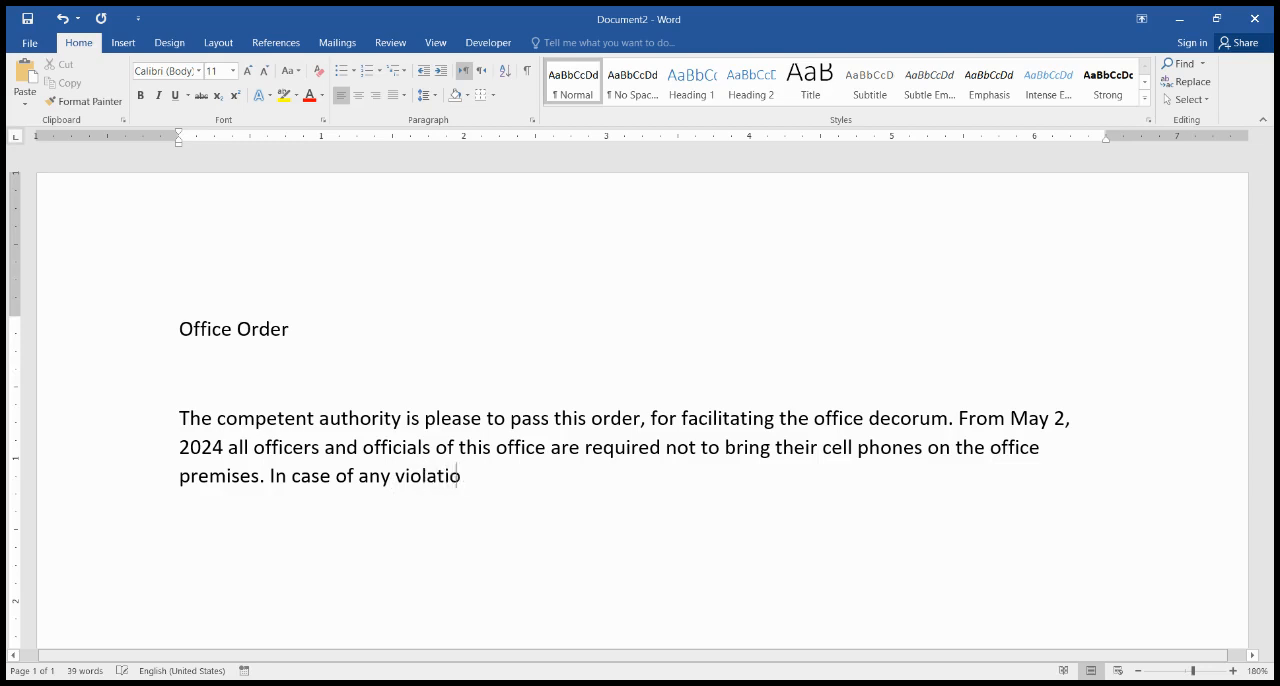
text(n o)
Step: End the sentence with a period and add "In case of any violation, such officer / official shall be proceeded against"
key(BackSpace)
text(such officer)
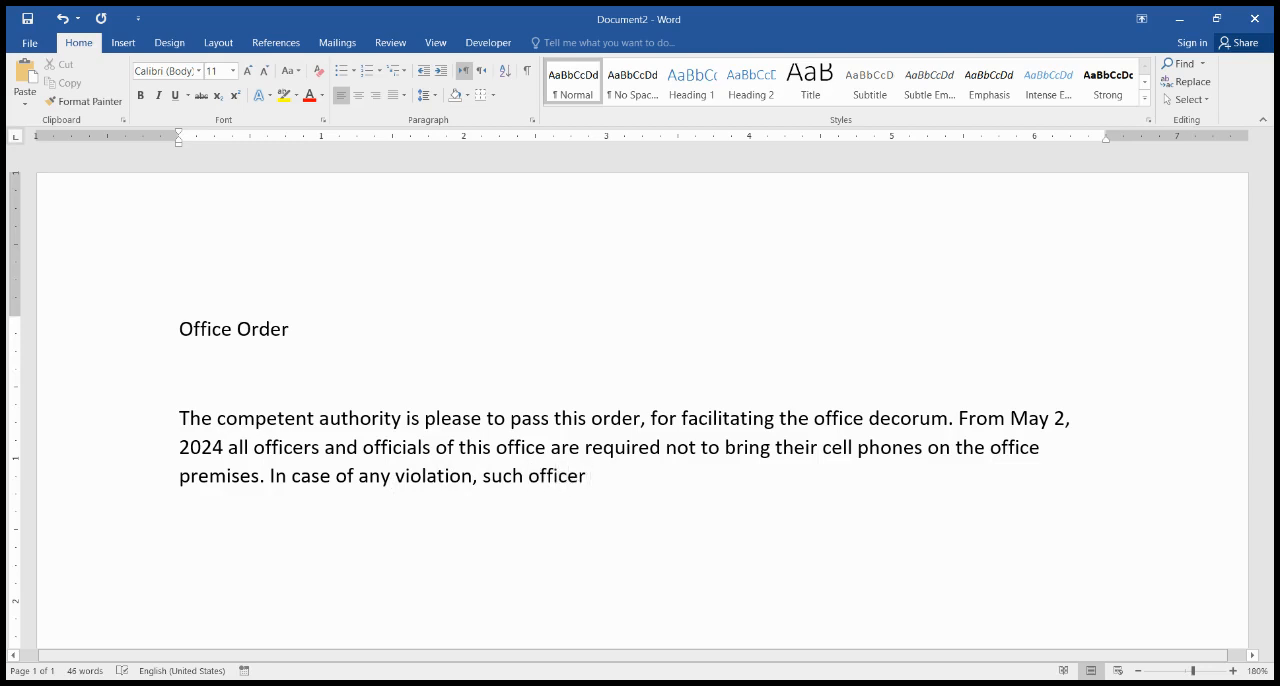
text( / official shall be prov)
key(BackSpace)
text(c)
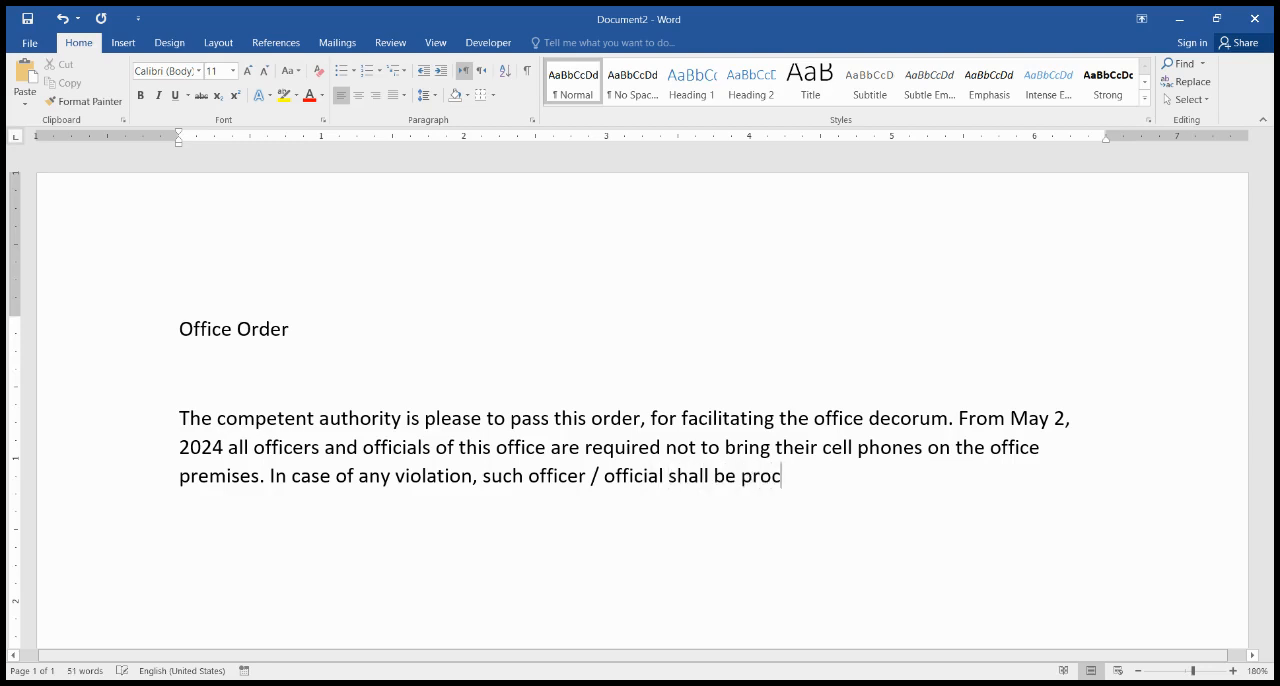
text(eeded agaisnt u)
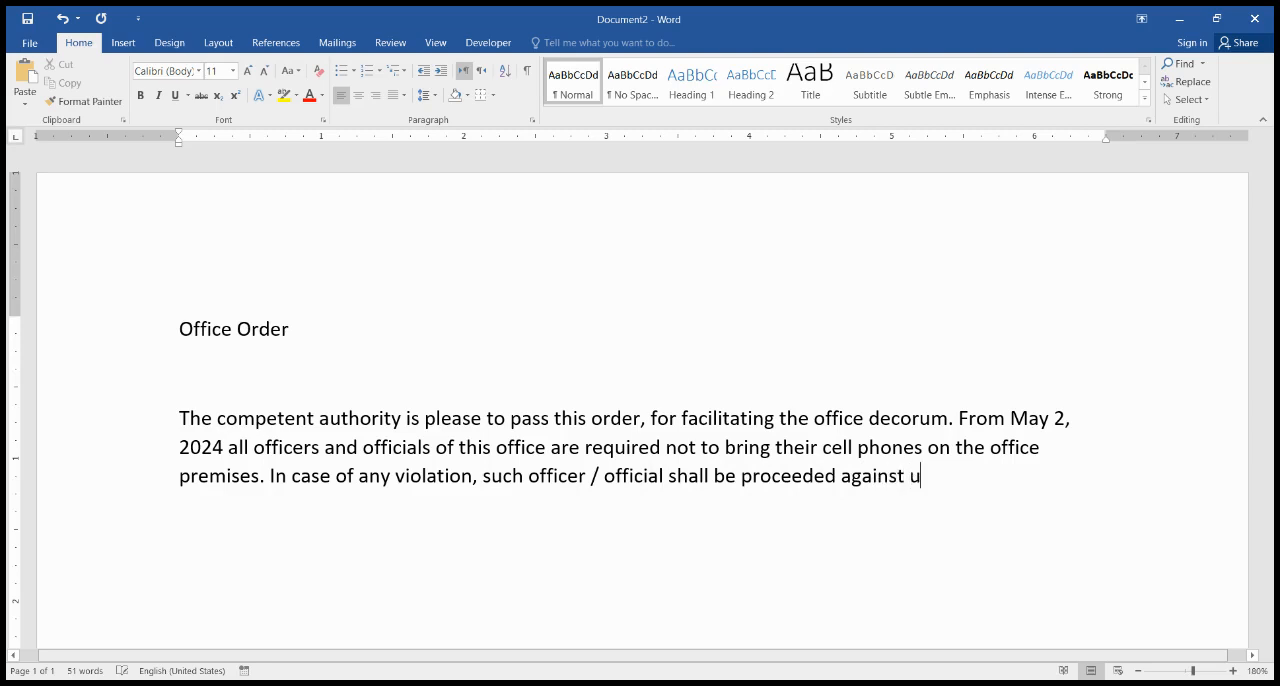
text(nder Effeciency)
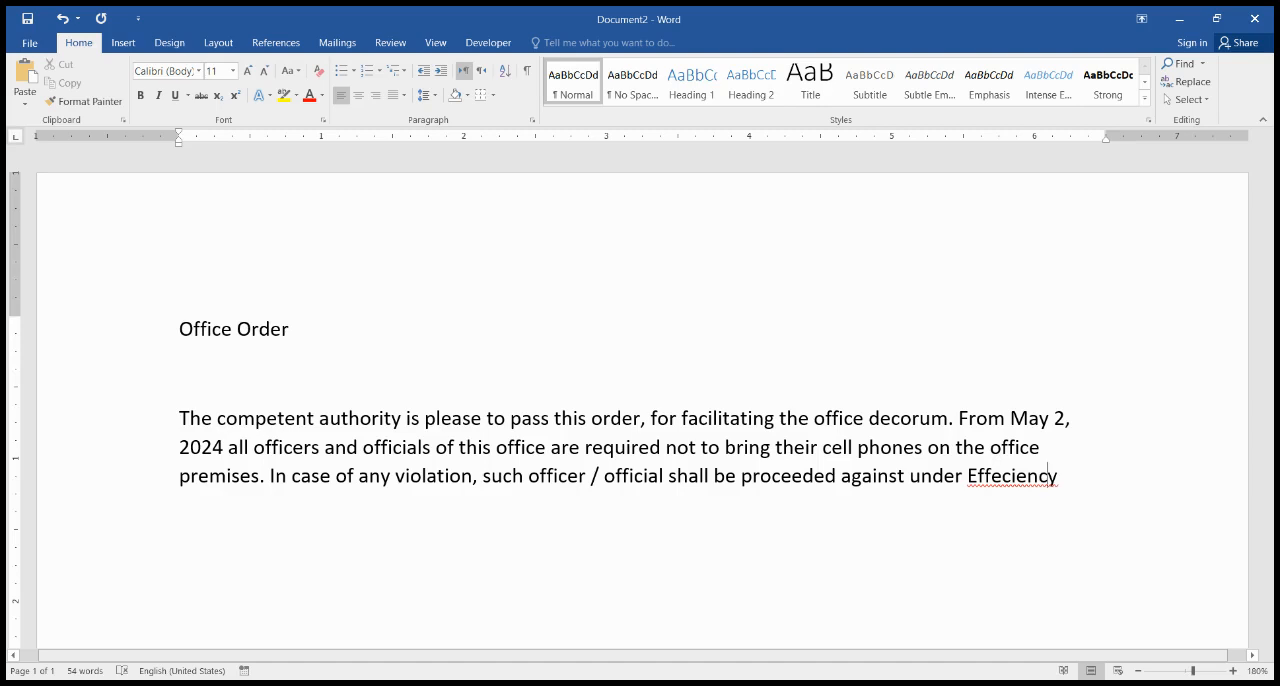
Step: Finish the violation sentence with "under Efficiency & Discipline Rules, accordingly.", correcting the spelling of "Efficiency"
key(shift+F10)
key(Return)
text(&)
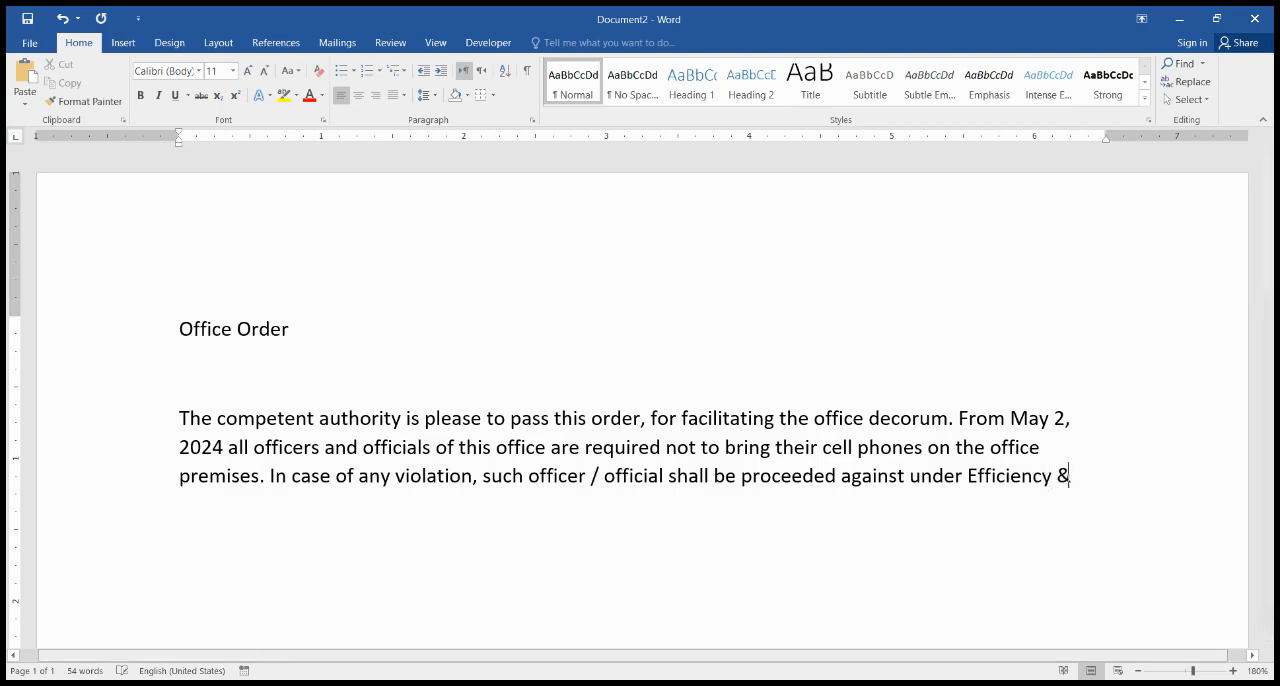
text( Discipliner)
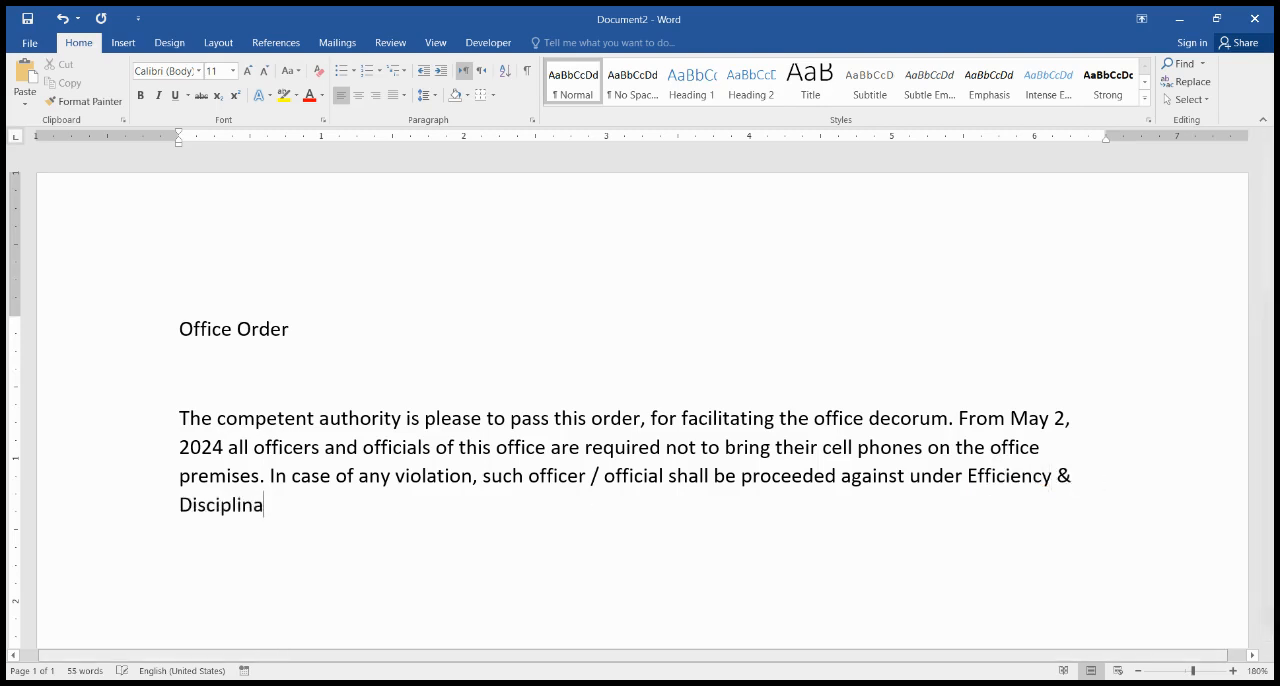
text( Rules, accordingly.)
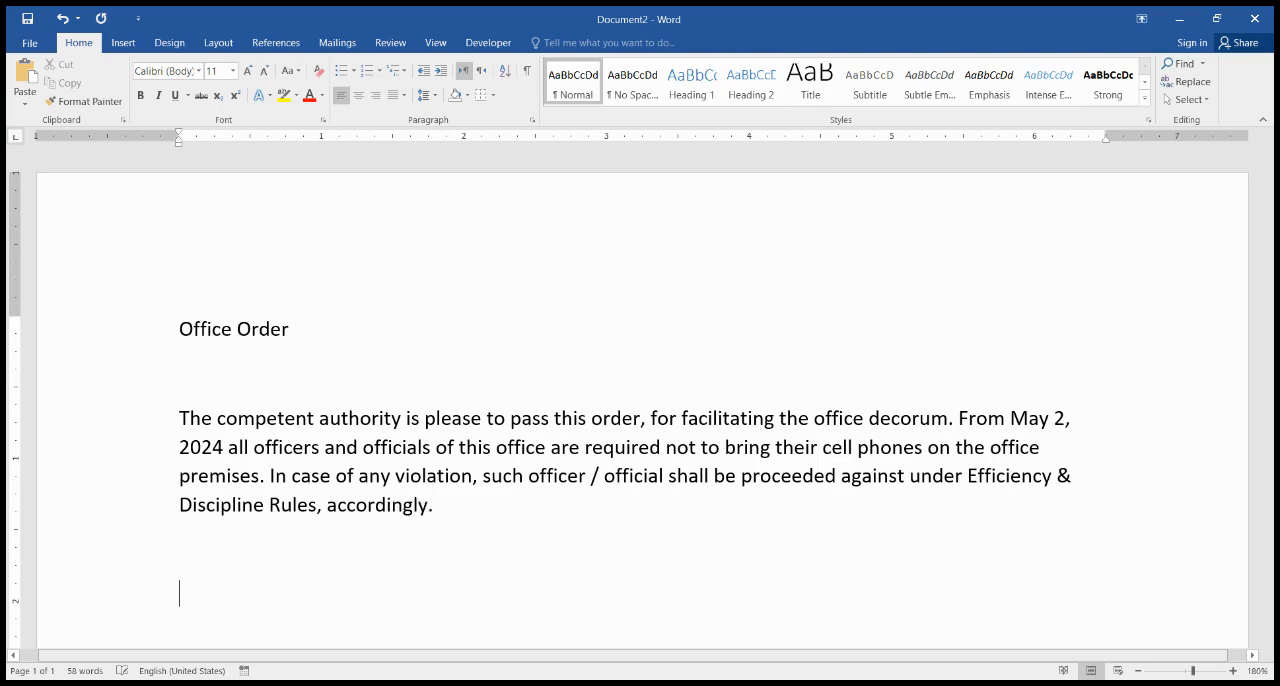
text(SD/Director Ge)
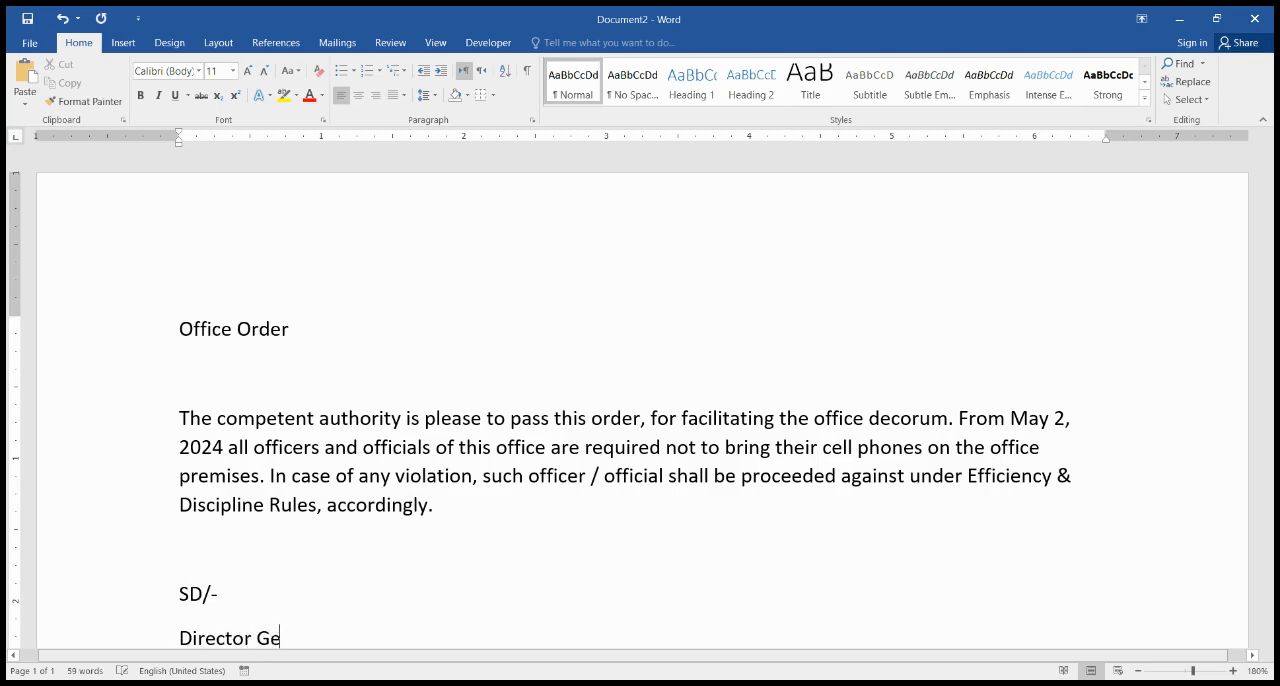
text(neral)
Step: Add the signature block below the body with "SD/-" and "Director General" on separate lines
key(Return)
key(Return)
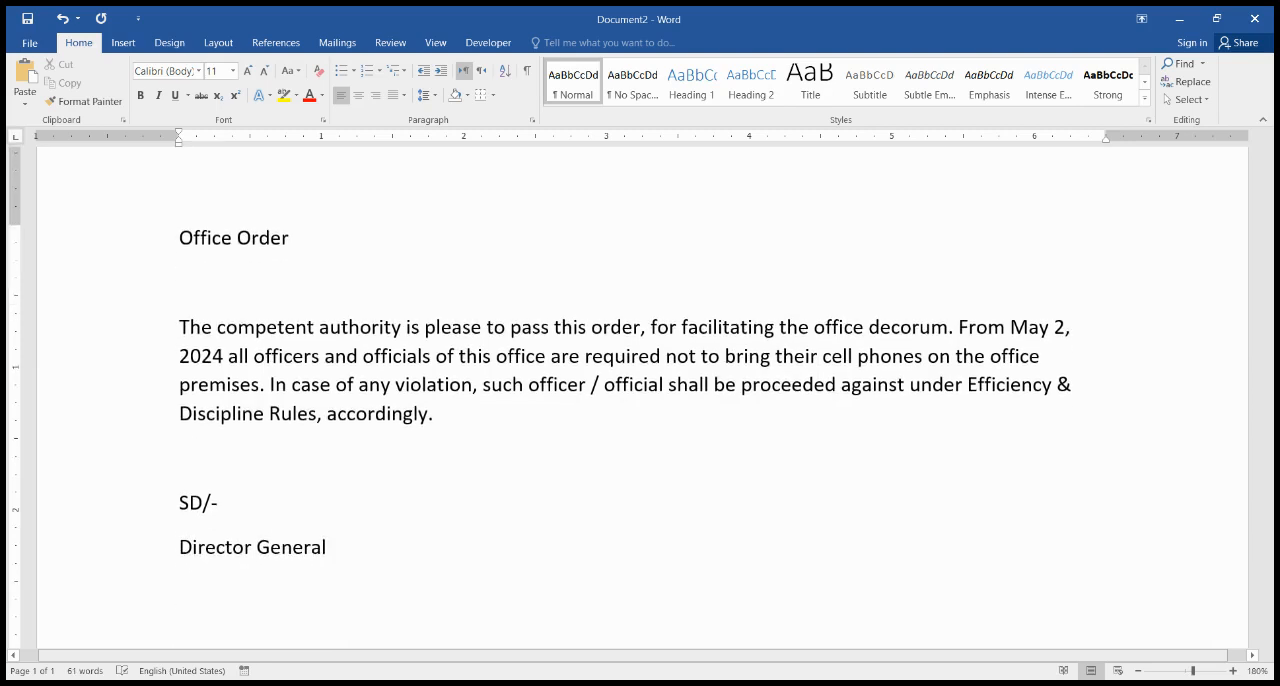
Step: Add "Copy to:" followed by a numbered list of ABC, DEF and FGH, and end the list
text(copy to:)
key(Return)
key(Return)
text(1. ABC)
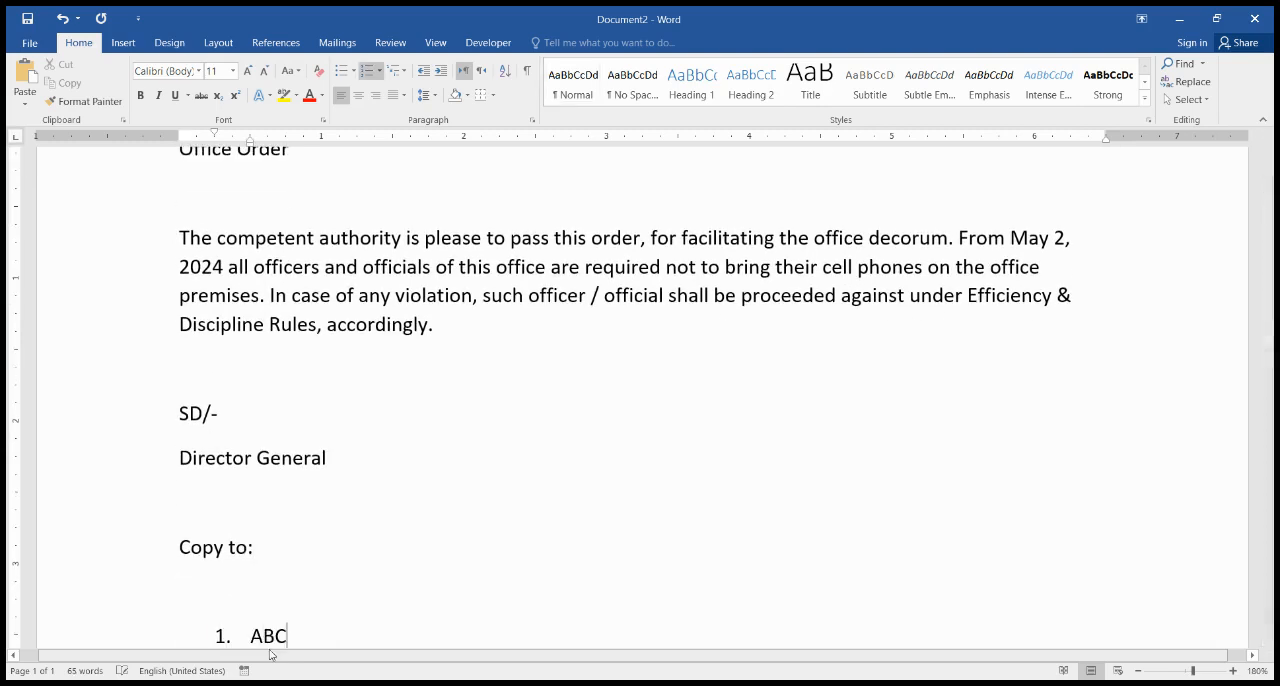
key(Return)
text(DEF)
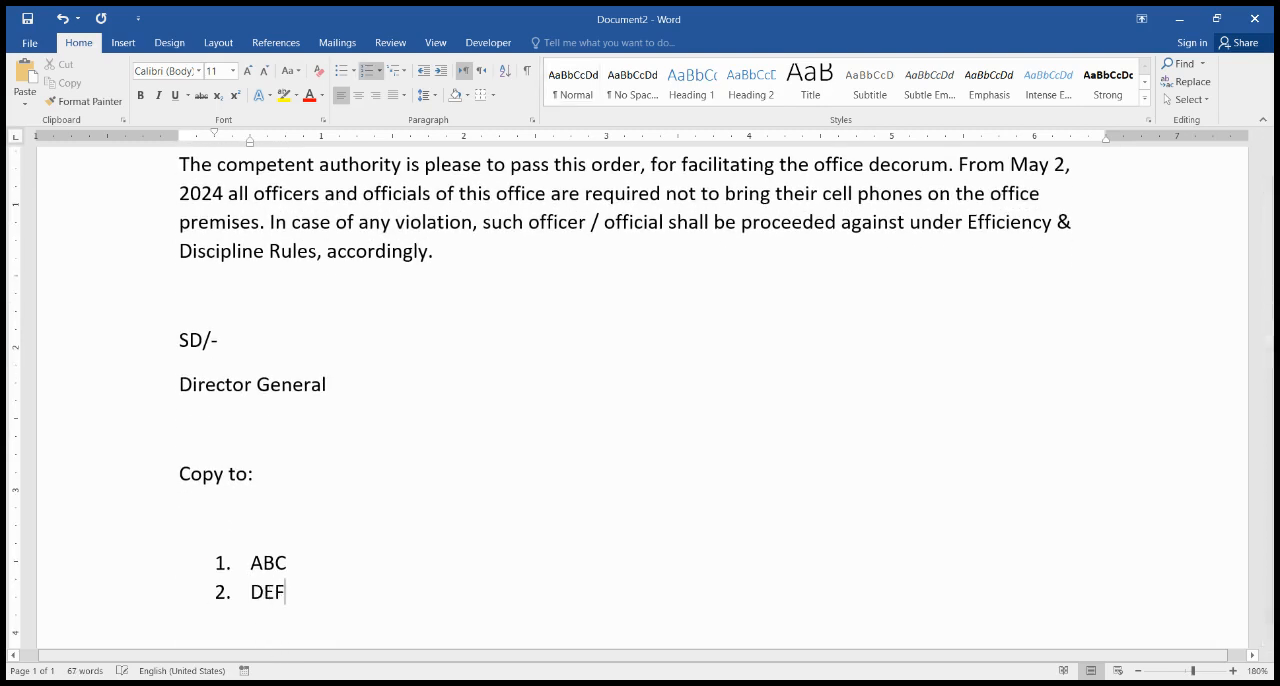
key(Return)
text(FGH)
key(Return)
key(Return)
key(Return)
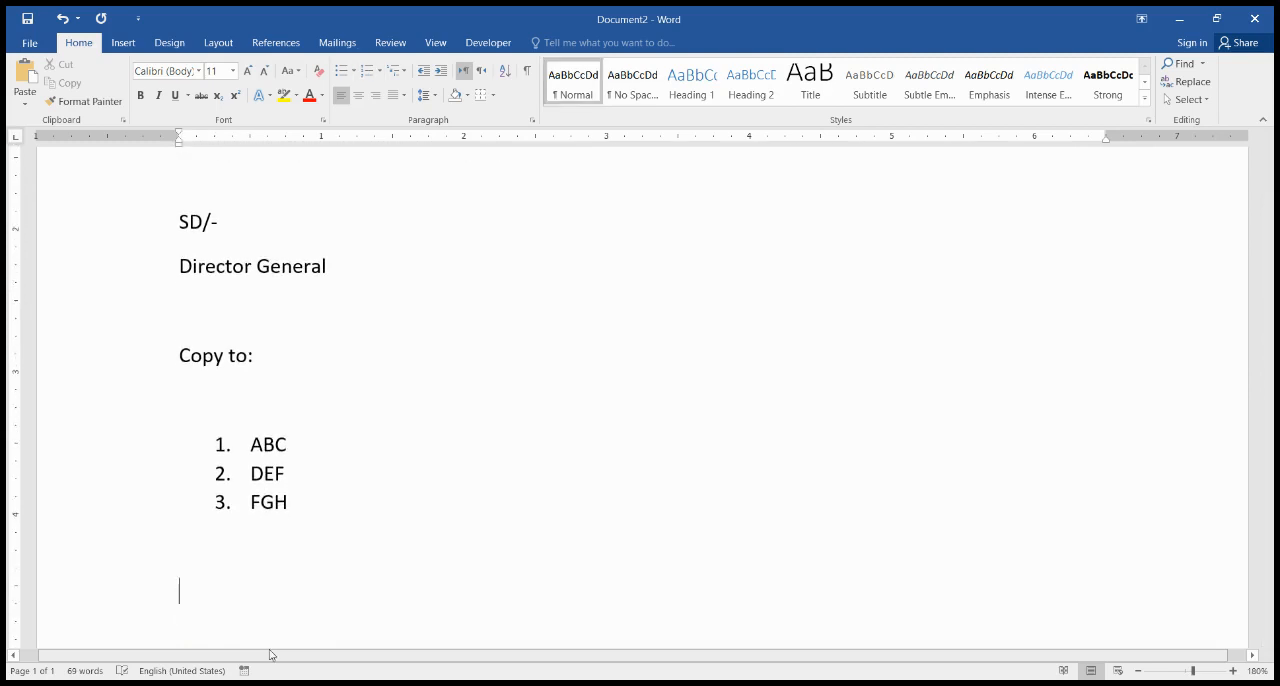
Step: Add the closing signatory lines "Assistant Director (HR)" and "XYZ, Department" below the list
text(Assistant Director (HR))
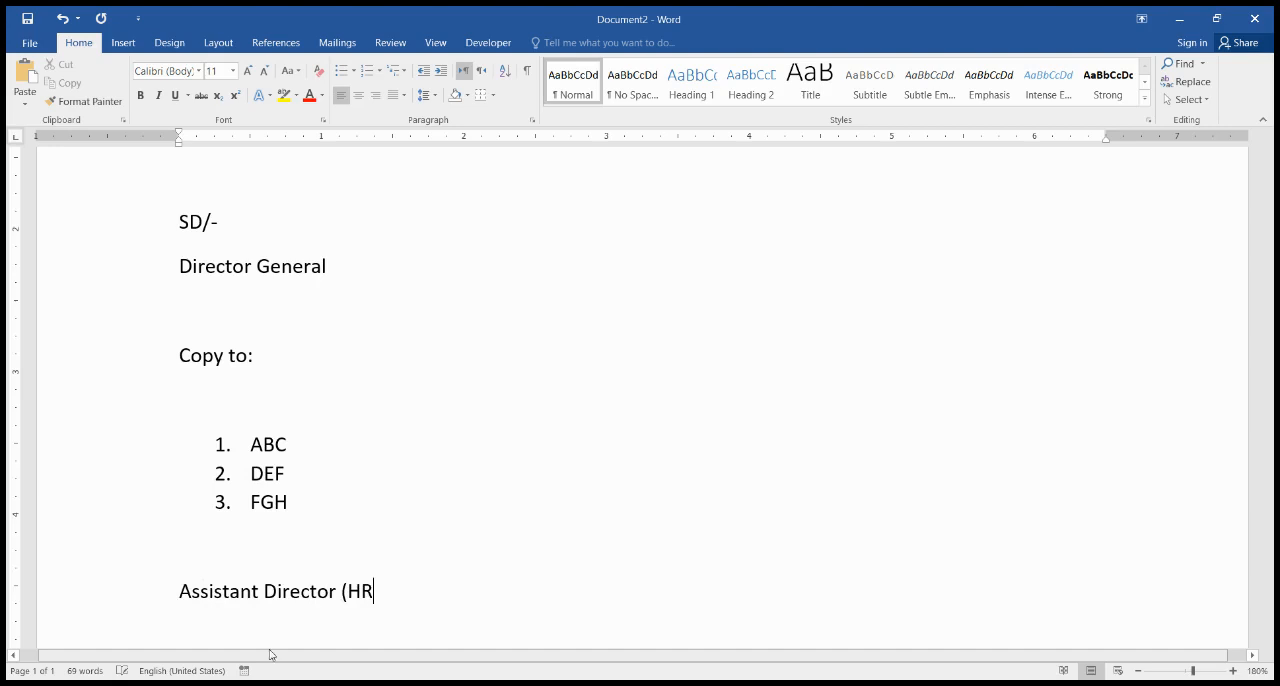
key(Return)
text(D)
key(BackSpace)
text(X)
key(BackSpace)
key(BackSpace)
key(Return)
text(XYZ, Depart)
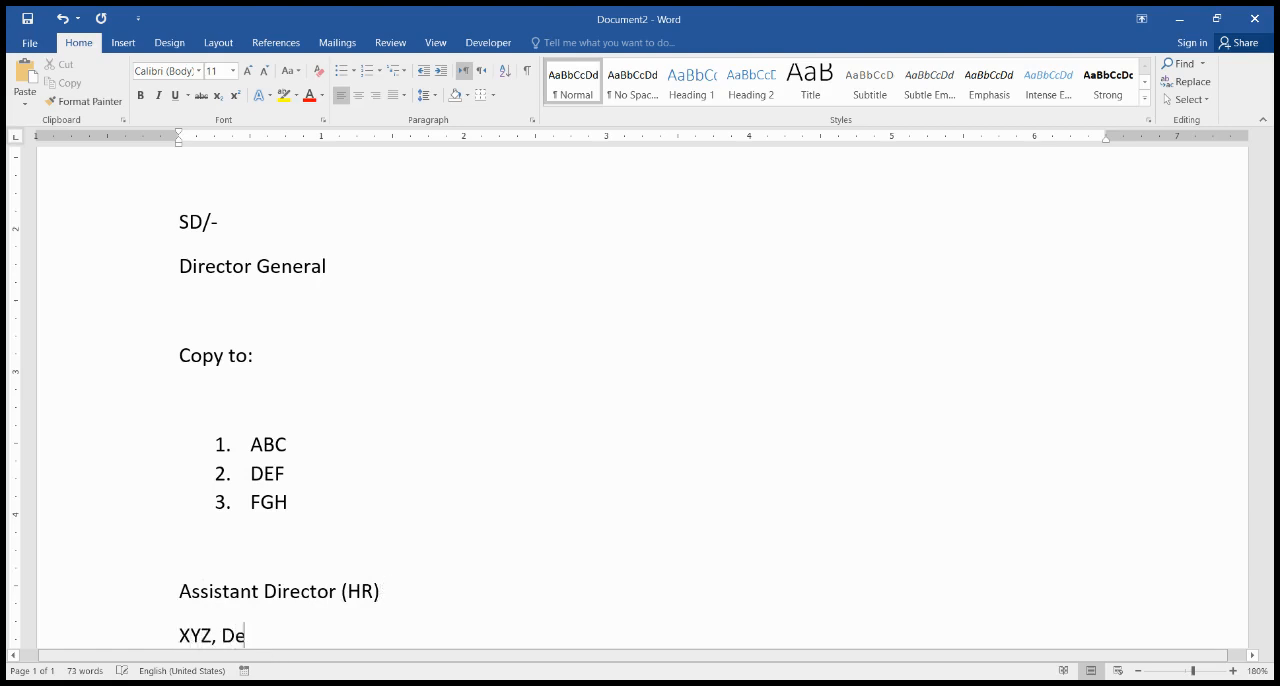
text(ment)
Step: Indent the "Assistant Director (HR)" and "XYZ, Department" lines to 5 inches and center them
key(shift+Home)
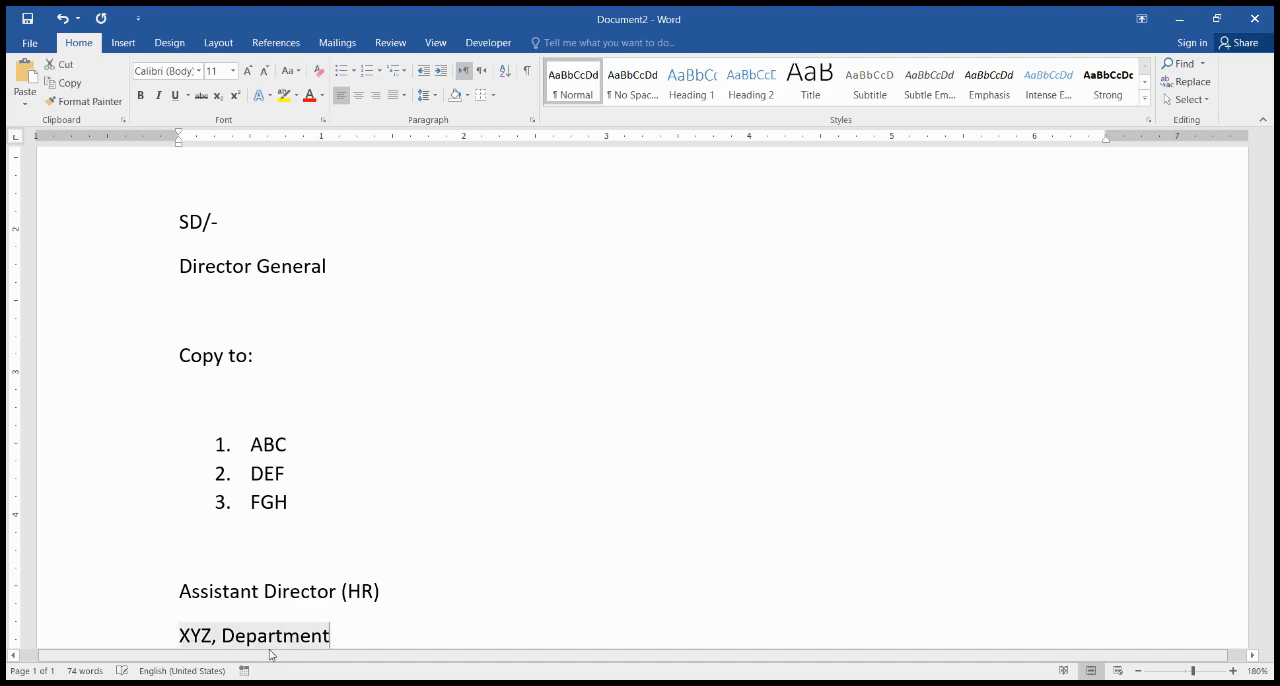
key(shift+Up)
key(shift+Up)
key(shift+Down)
key(Tab)
key(Tab)
key(Tab)
key(Tab)
key(Tab)
key(Tab)
key(Tab)
key(Tab)
key(Tab)
key(Tab)
key(Tab)
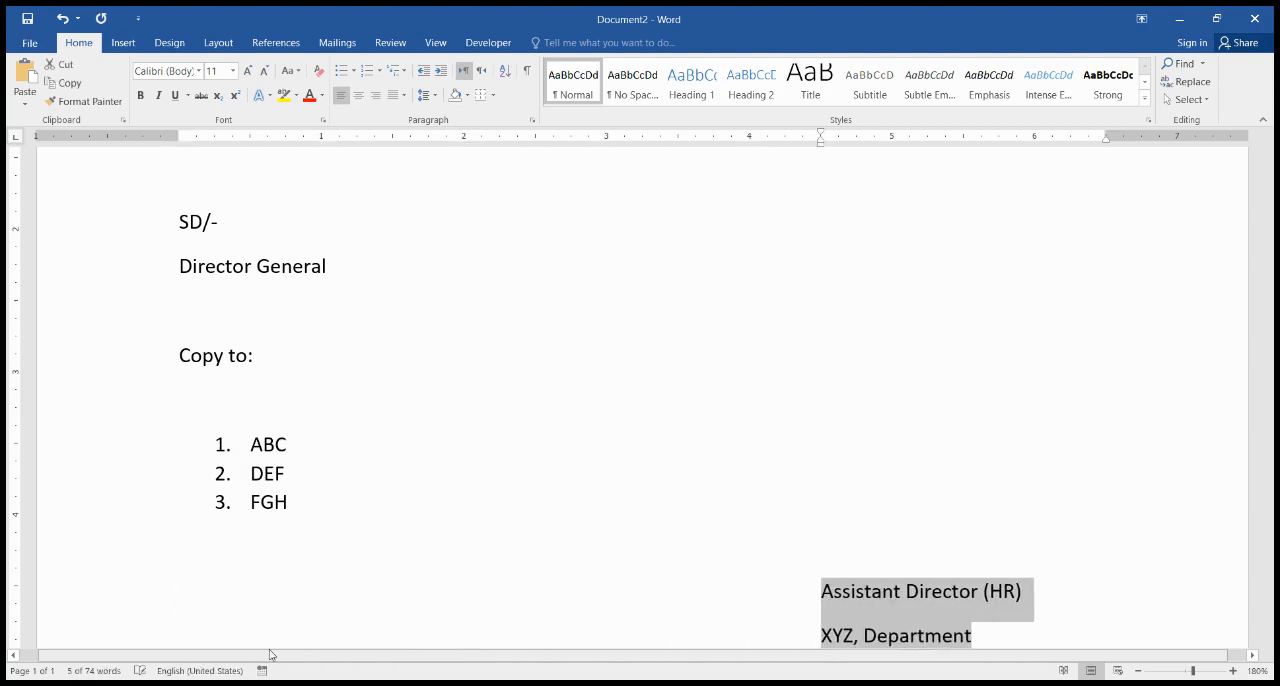
key(Tab)
key(ctrl+z)
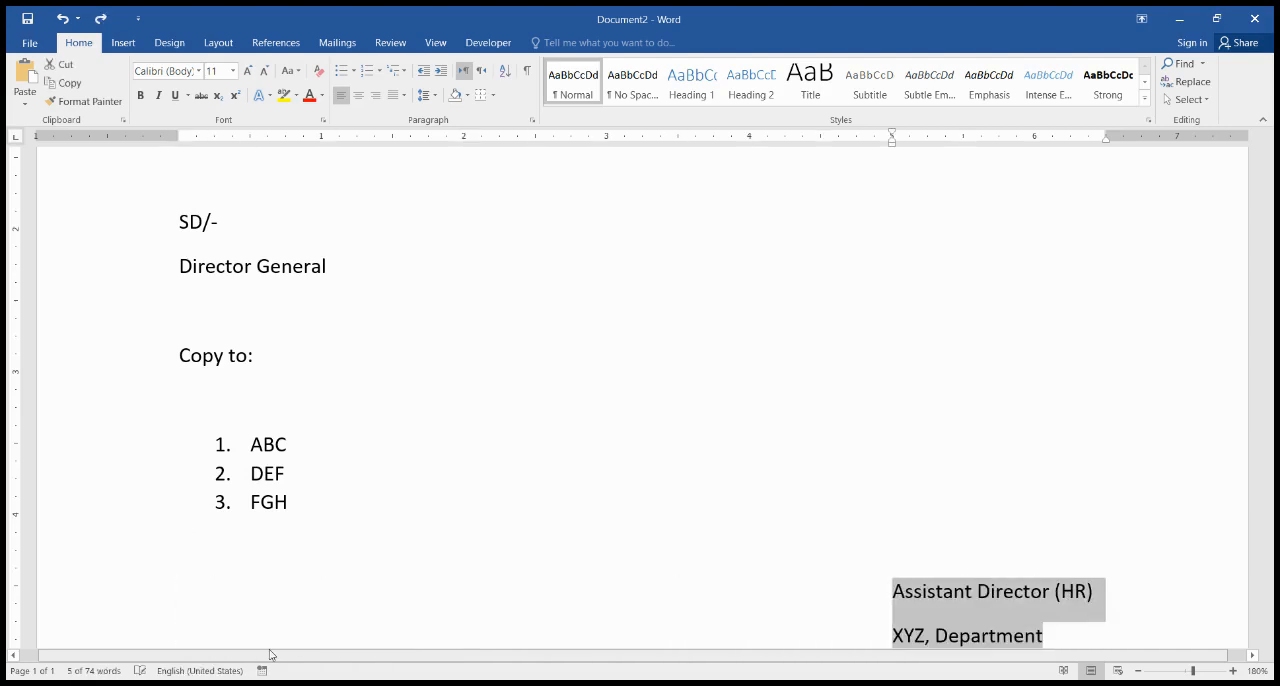
key(ctrl+e)
key(Up)
Step: Set the whole document to single line spacing and remove the extra space between paragraphs
key(ctrl+a)
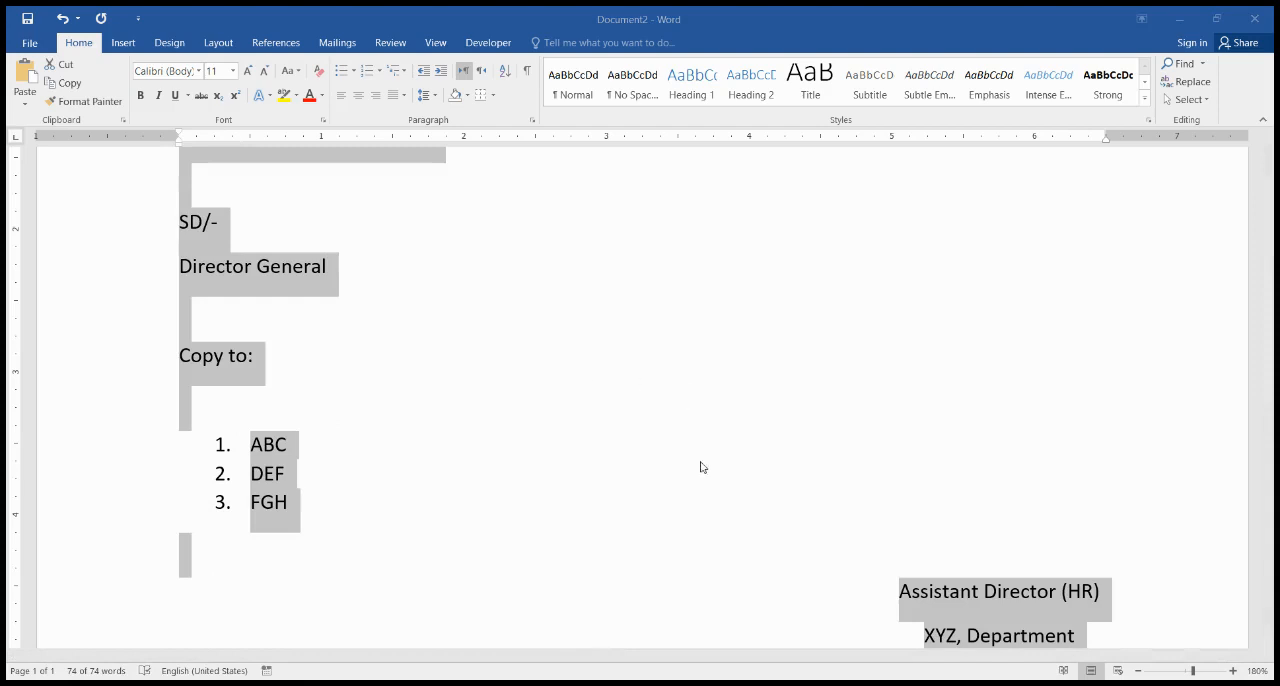
scroll(640, 470, down, 1)
scroll(574, 400, up, 4)
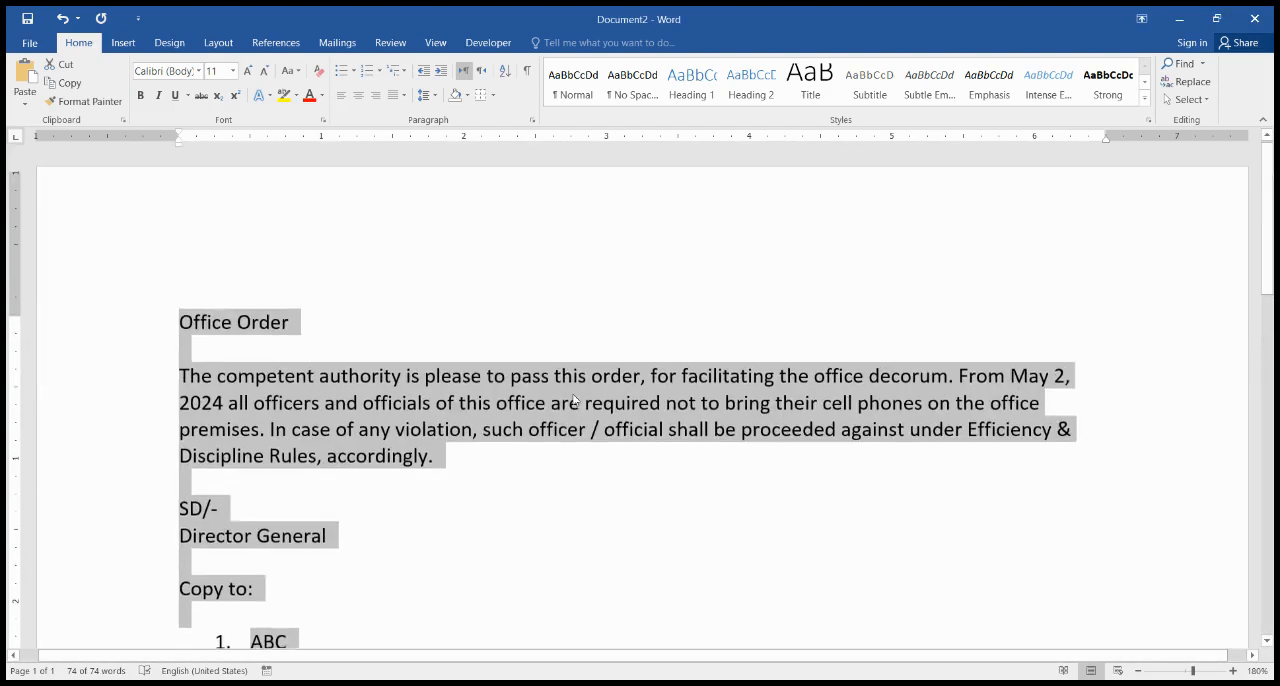
scroll(574, 400, down, 3)
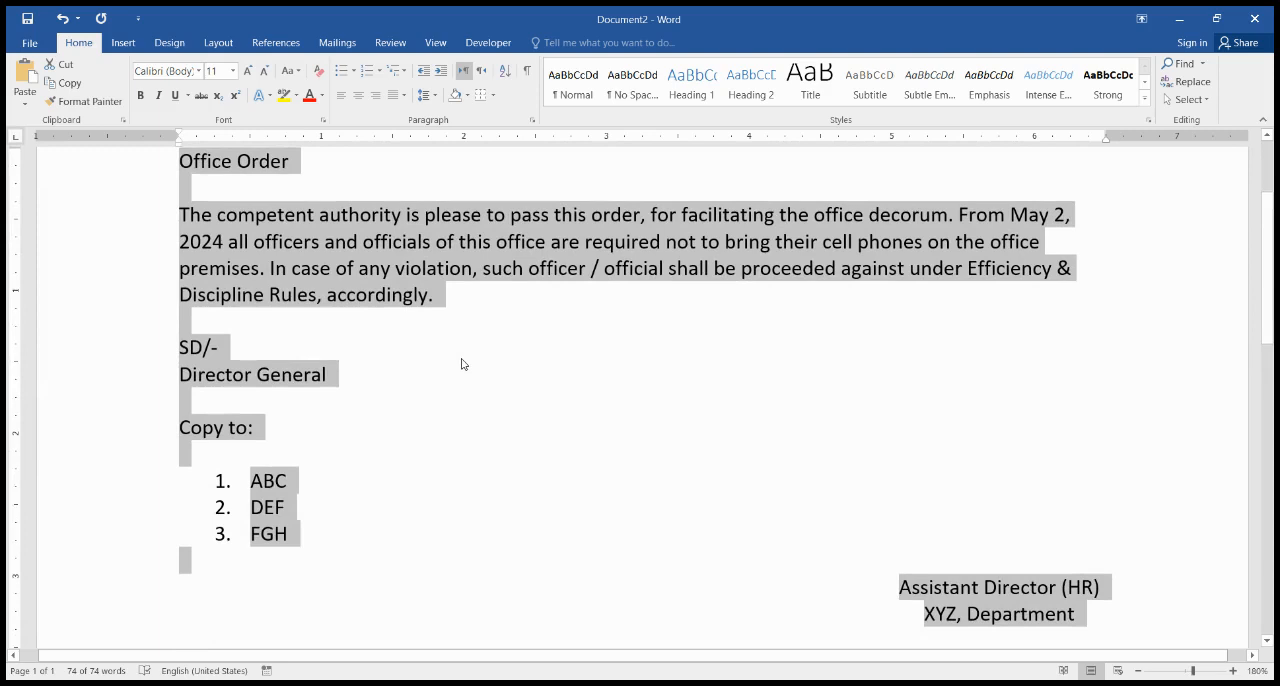
Step: Justify the body paragraph of the order
key(Up)
key(Down)
key(ctrl+shift+Down)
key(ctrl+shift+Down)
key(ctrl+shift+Down)
key(ctrl+shift+Up)
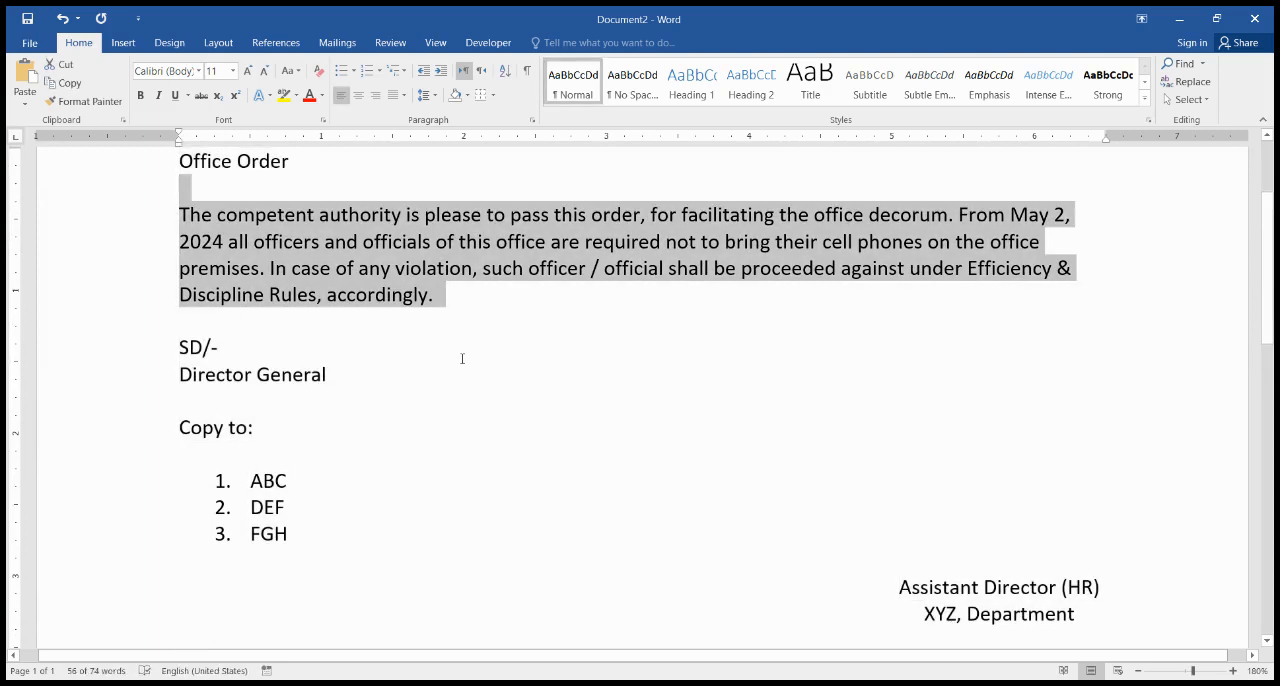
key(ctrl+j)
Step: Format the "Office Order" title as all capitals, bold, underlined and centered
key(Up)
key(ctrl+shift+Down)
key(ctrl+shift+a)
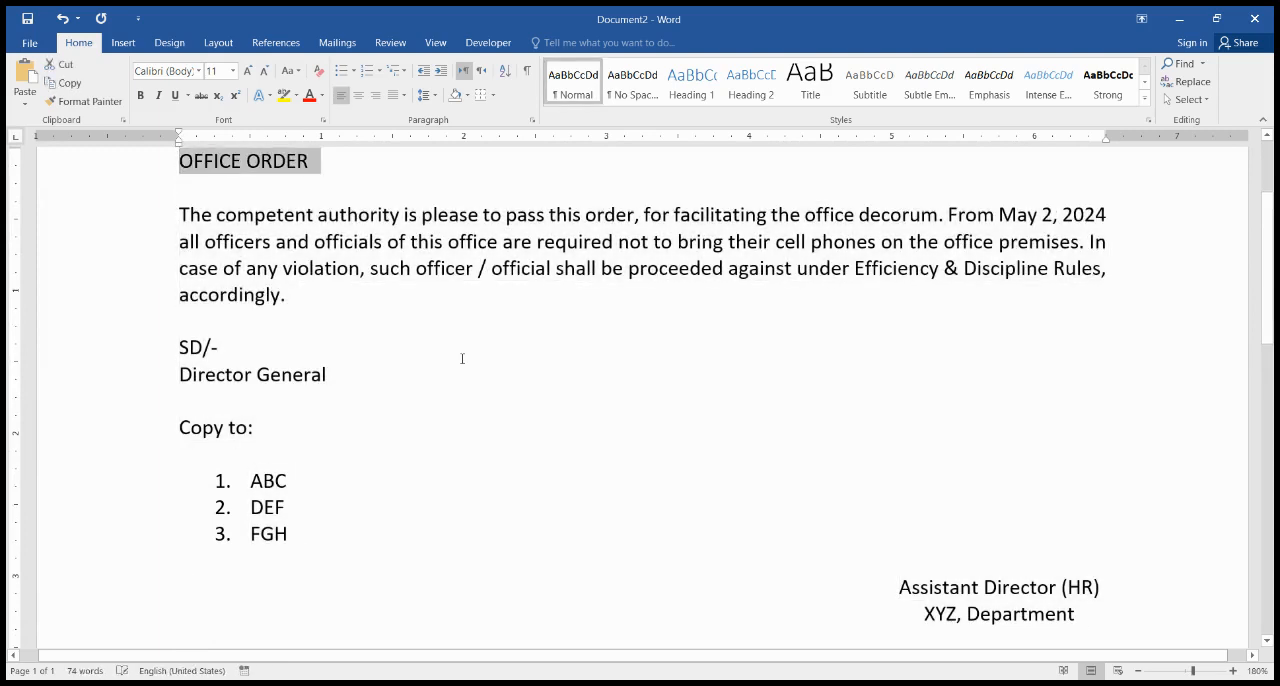
key(ctrl+b)
key(ctrl+u)
key(ctrl+e)
key(Down)
key(Down)
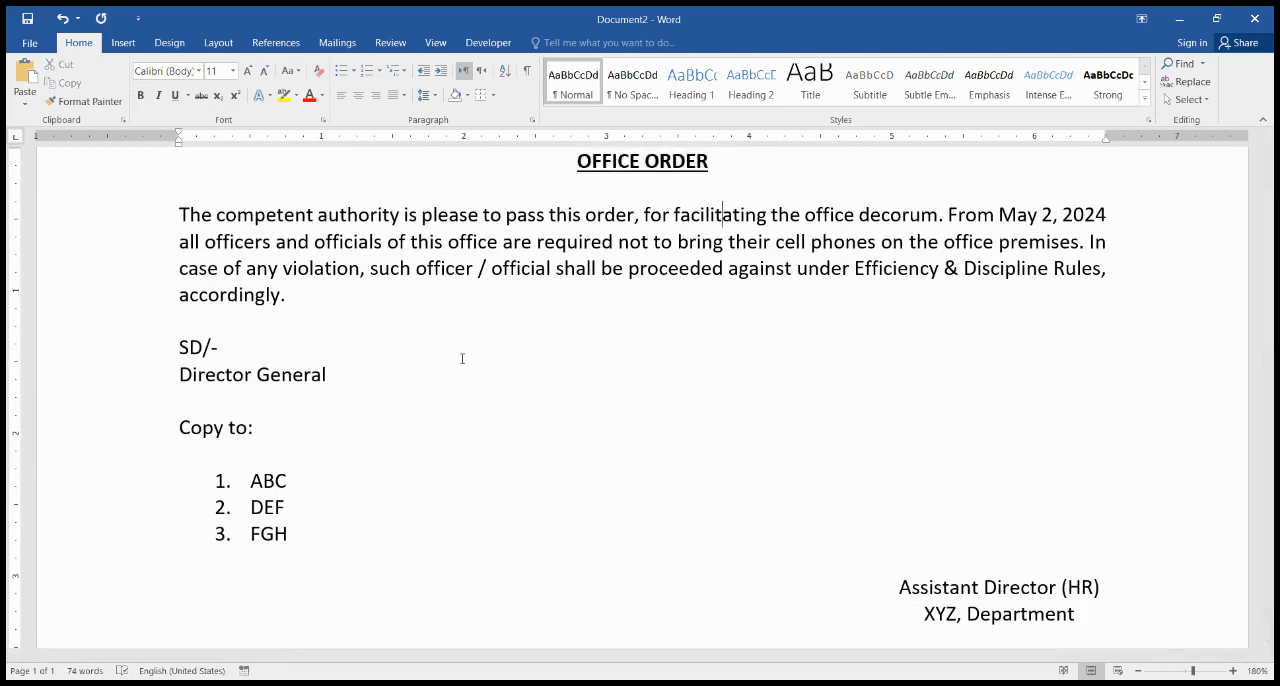
Step: Indent the "SD/-" and "Director General" lines to 5 inches, center them and make them bold
scroll(462, 358, up, 3)
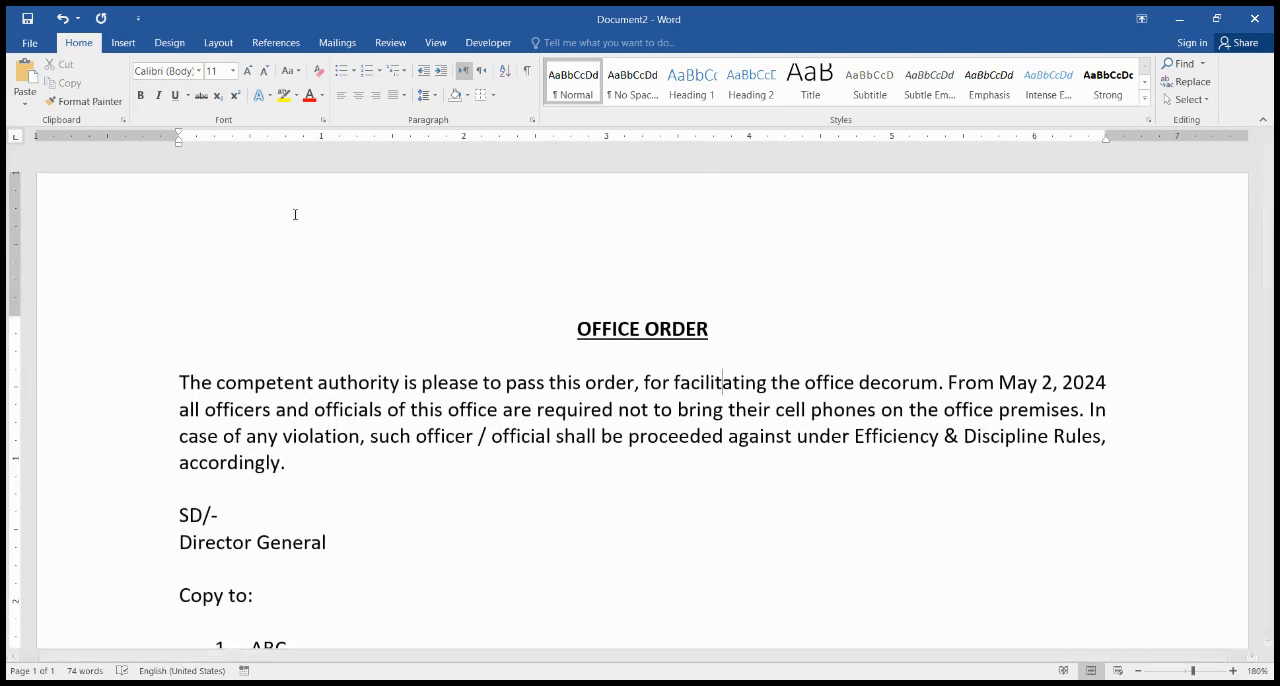
scroll(356, 340, down, 6)
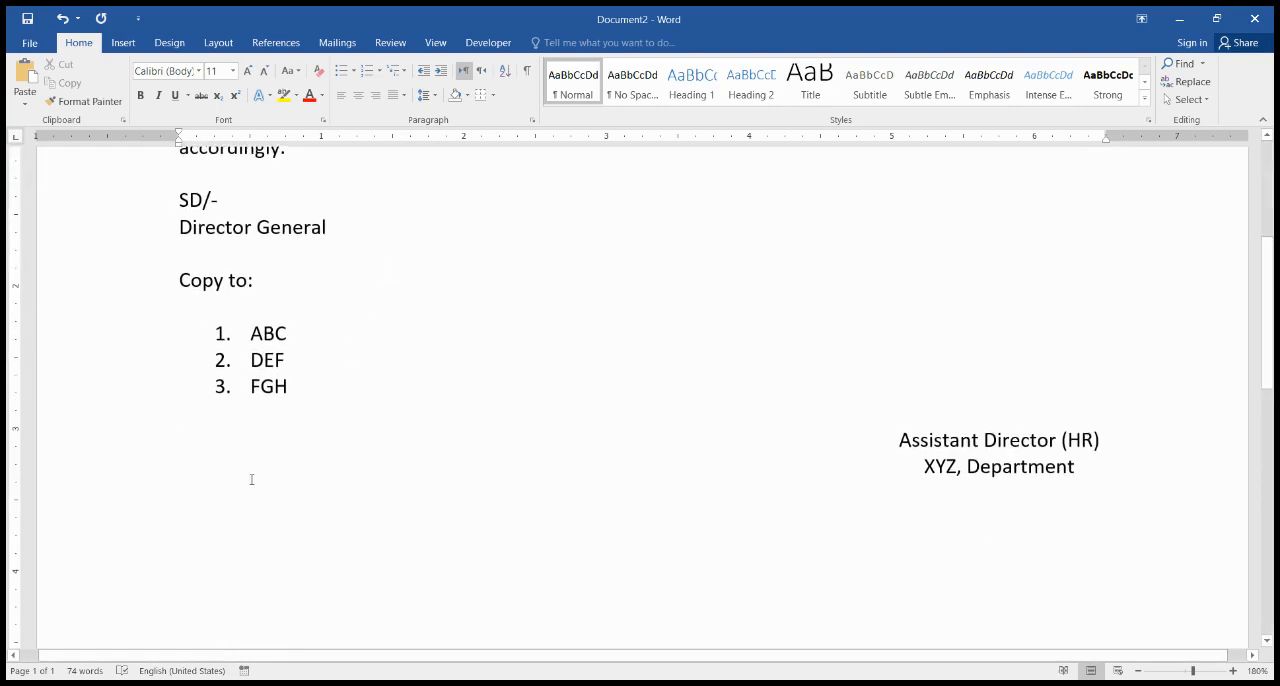
scroll(356, 398, up, 6)
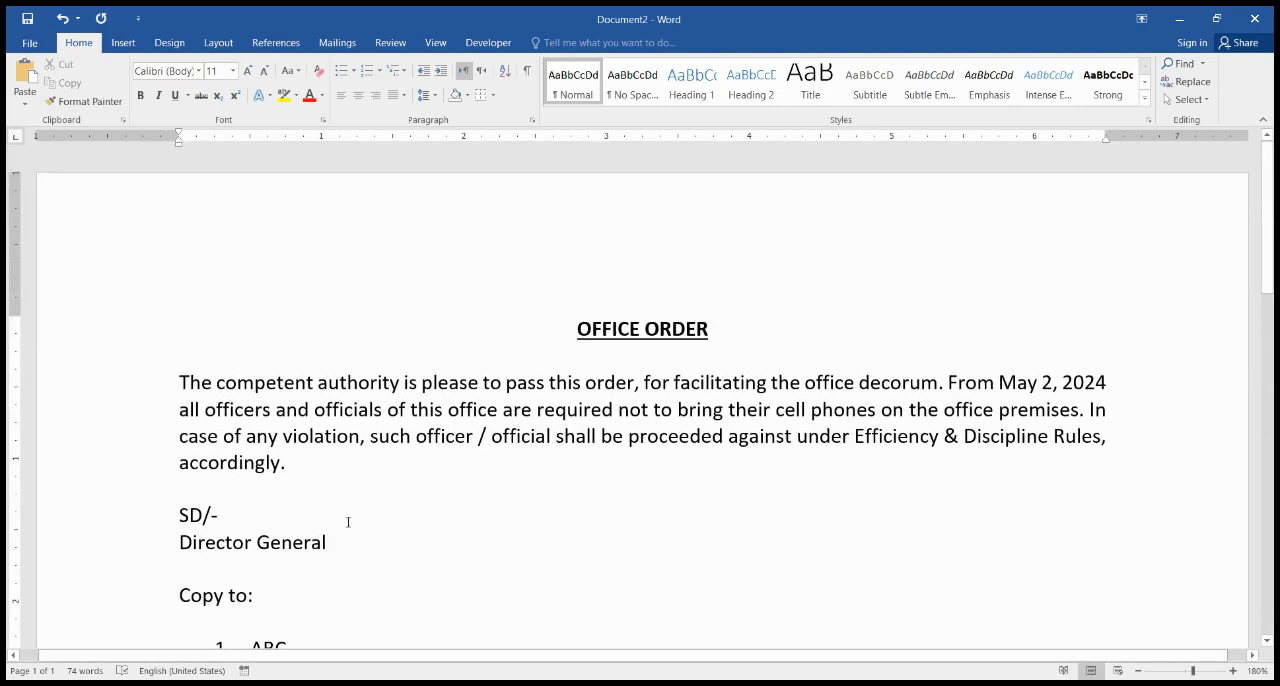
drag(343, 551, 180, 512)
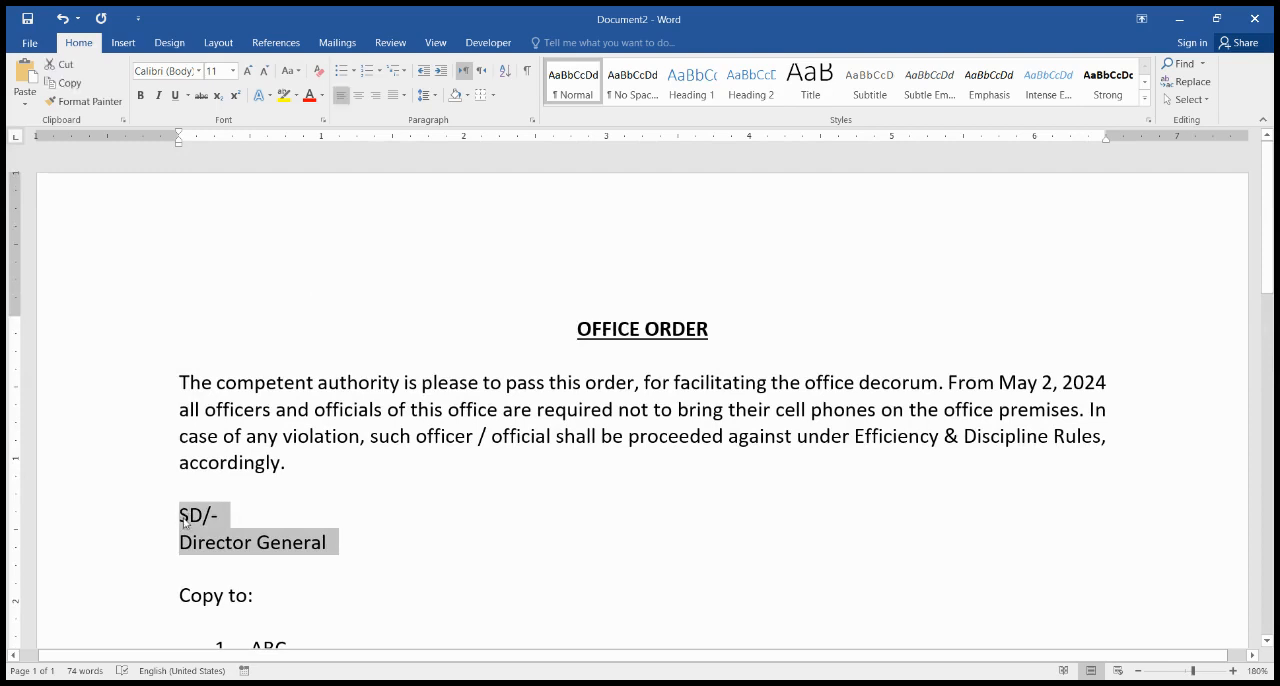
key(ctrl+m)
key(ctrl+m)
key(ctrl+m)
key(ctrl+m)
key(ctrl+m)
key(ctrl+m)
key(ctrl+m)
key(ctrl+m)
key(ctrl+m)
key(ctrl+m)
key(ctrl+m)
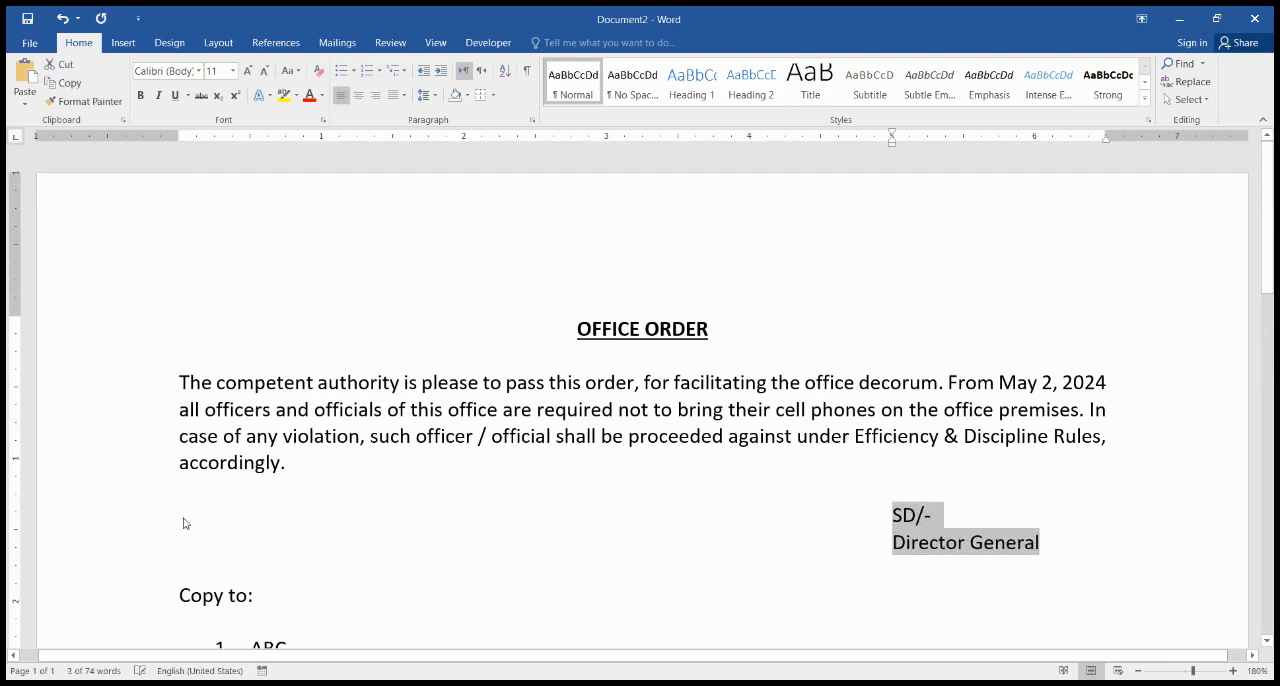
key(ctrl+shift+m)
key(ctrl+e)
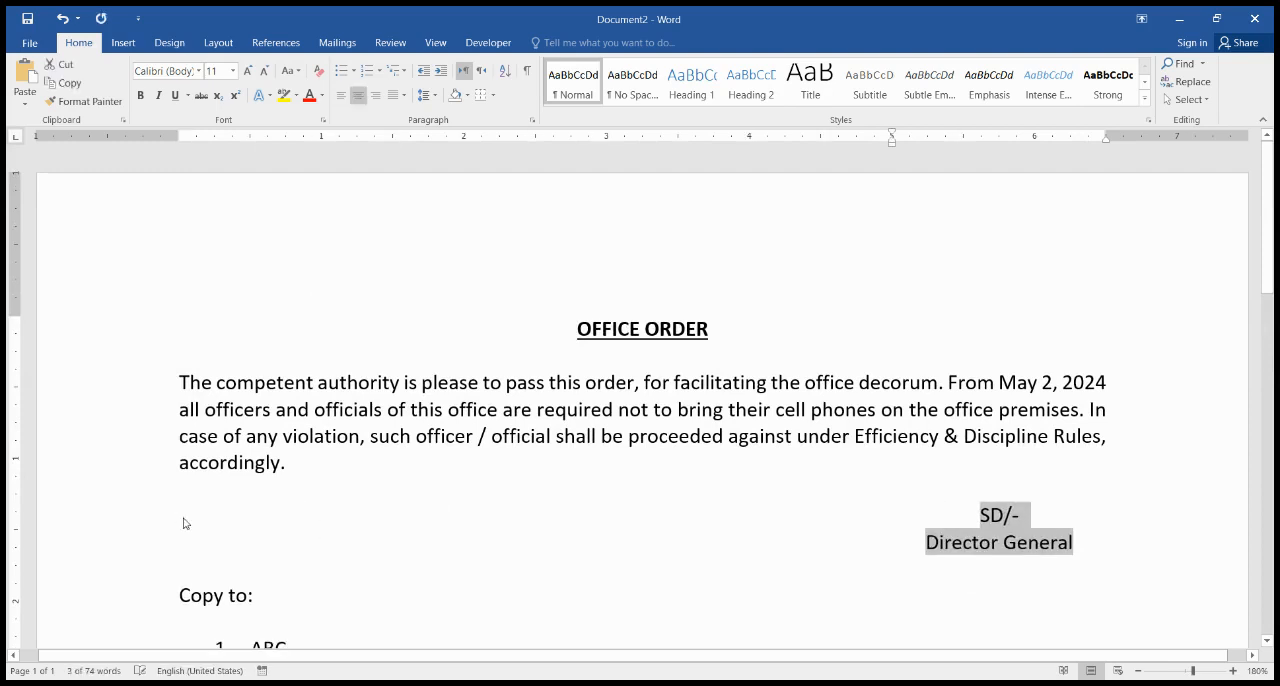
key(ctrl+b)
Step: Make the "Assistant Director (HR)" and "XYZ, Department" lines bold
scroll(552, 584, down, 4)
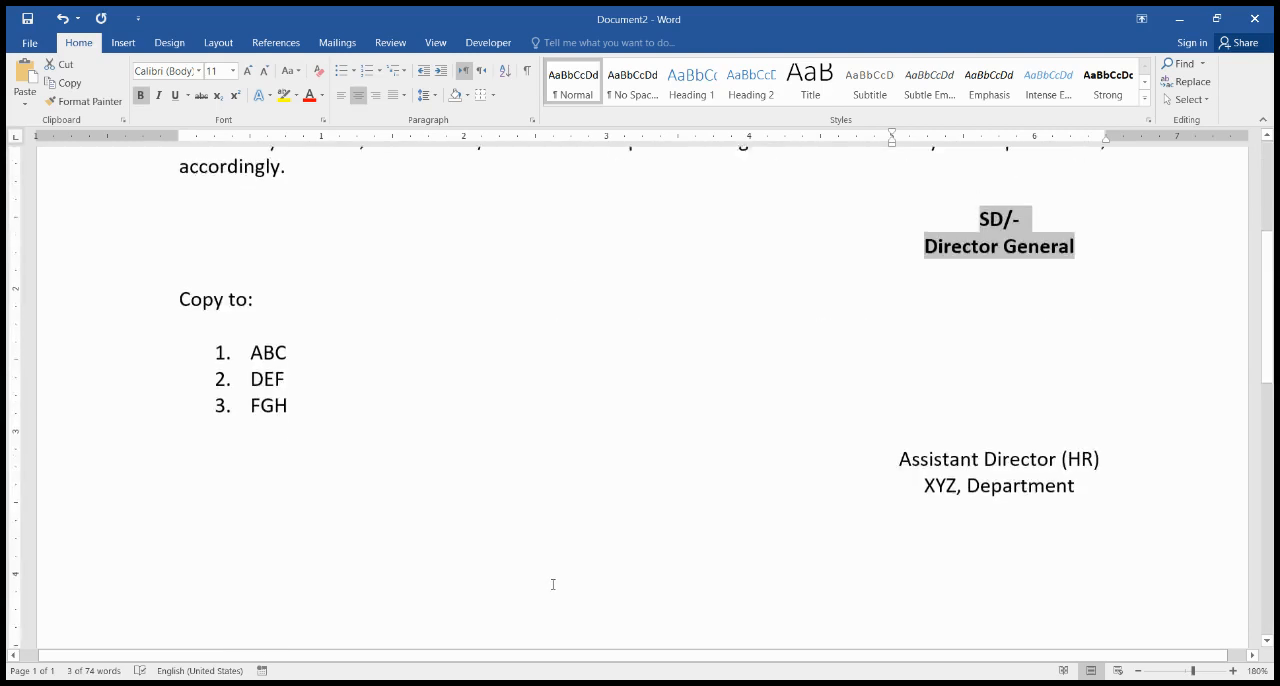
scroll(551, 580, up, 2)
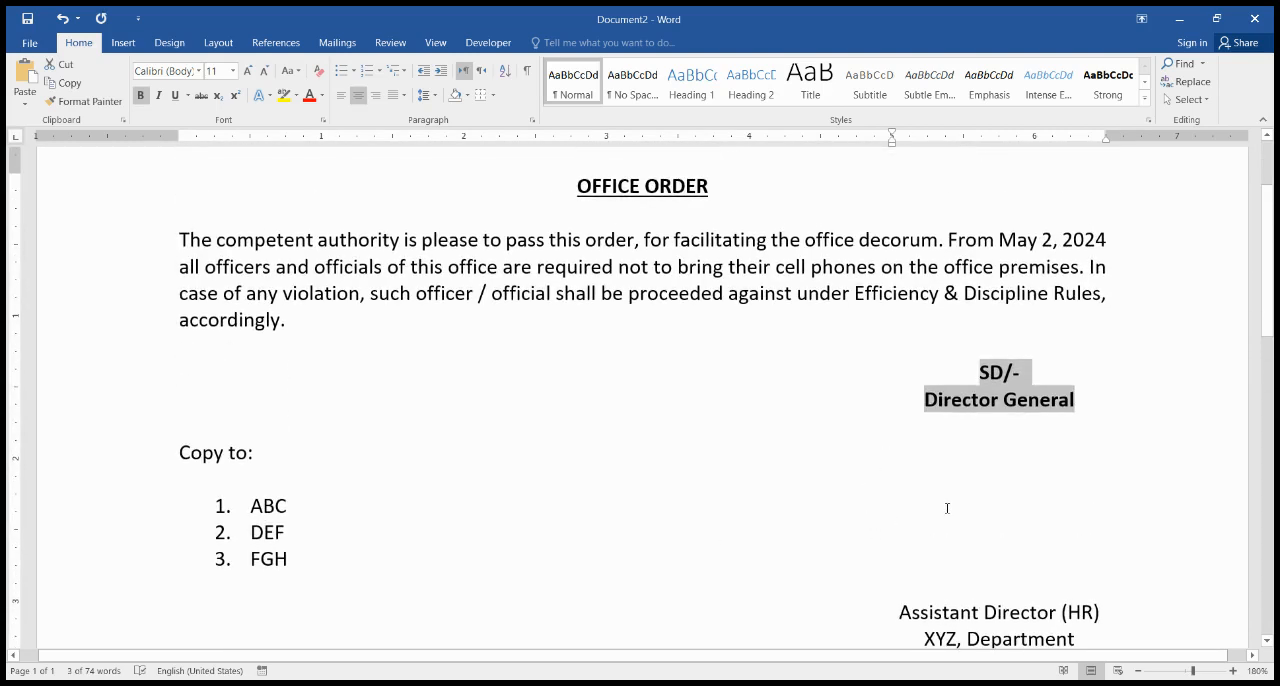
scroll(947, 508, down, 2)
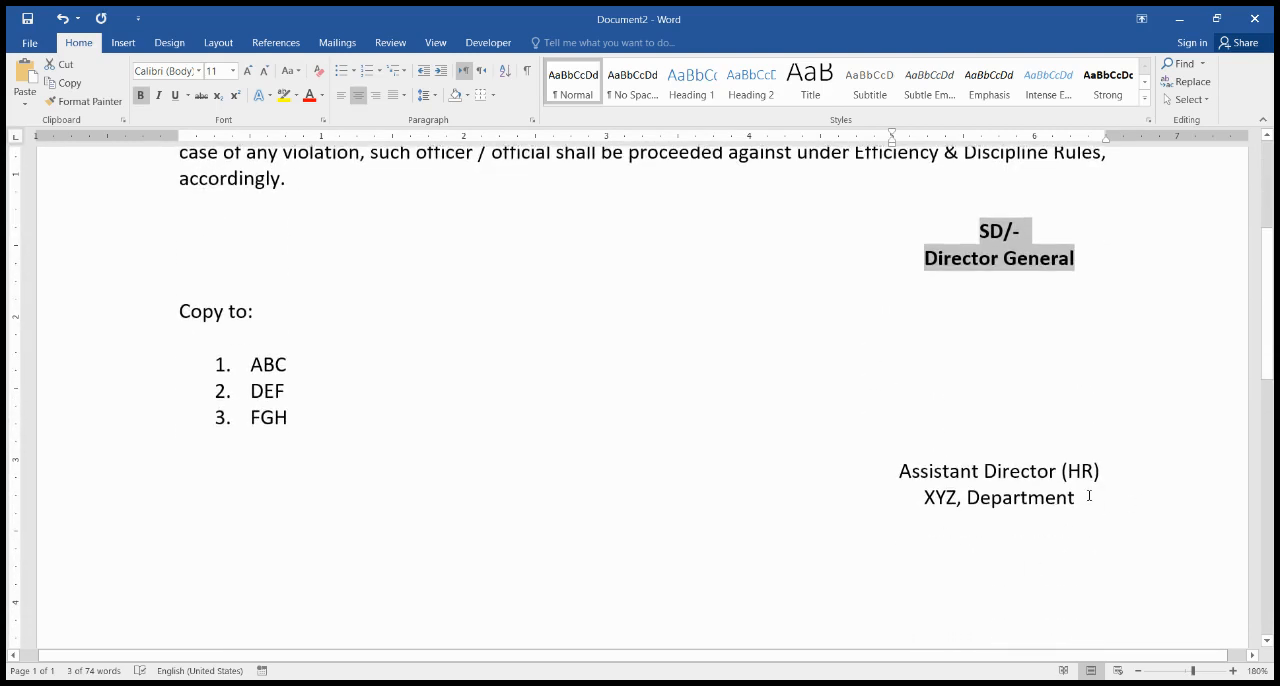
drag(1072, 495, 903, 483)
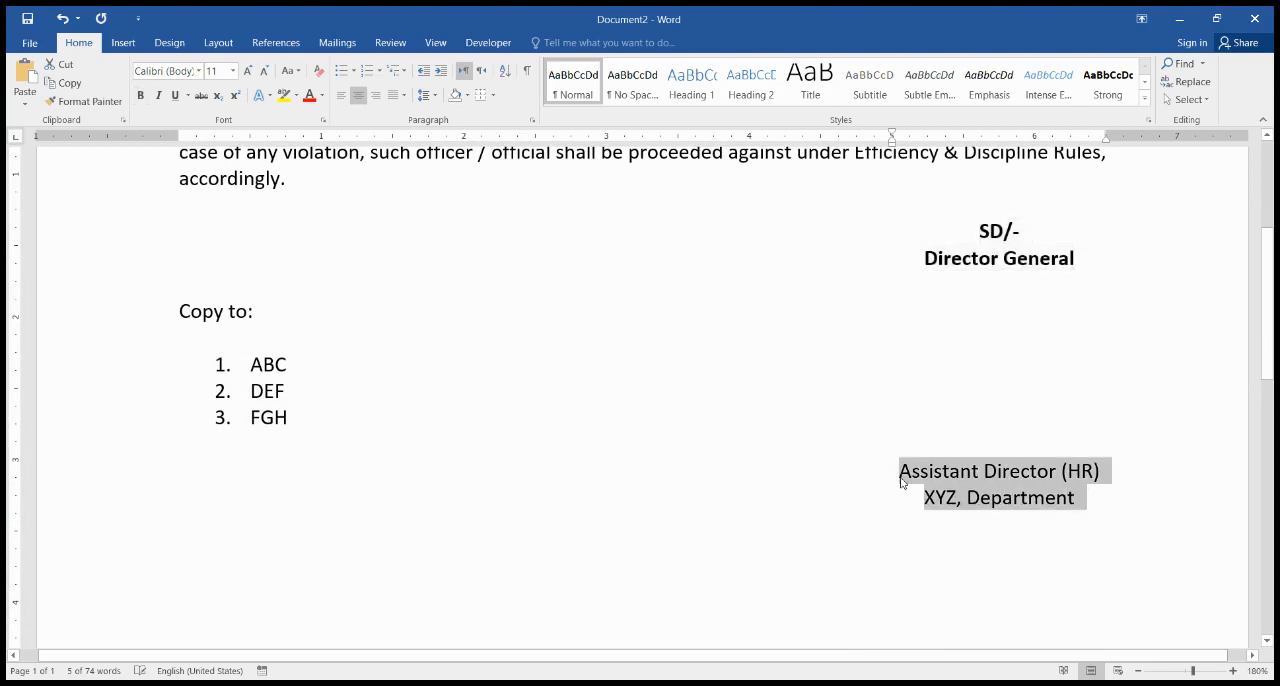
key(ctrl+b)
Step: Set the body paragraph to double line spacing and add a blank line above it
scroll(903, 349, up, 3)
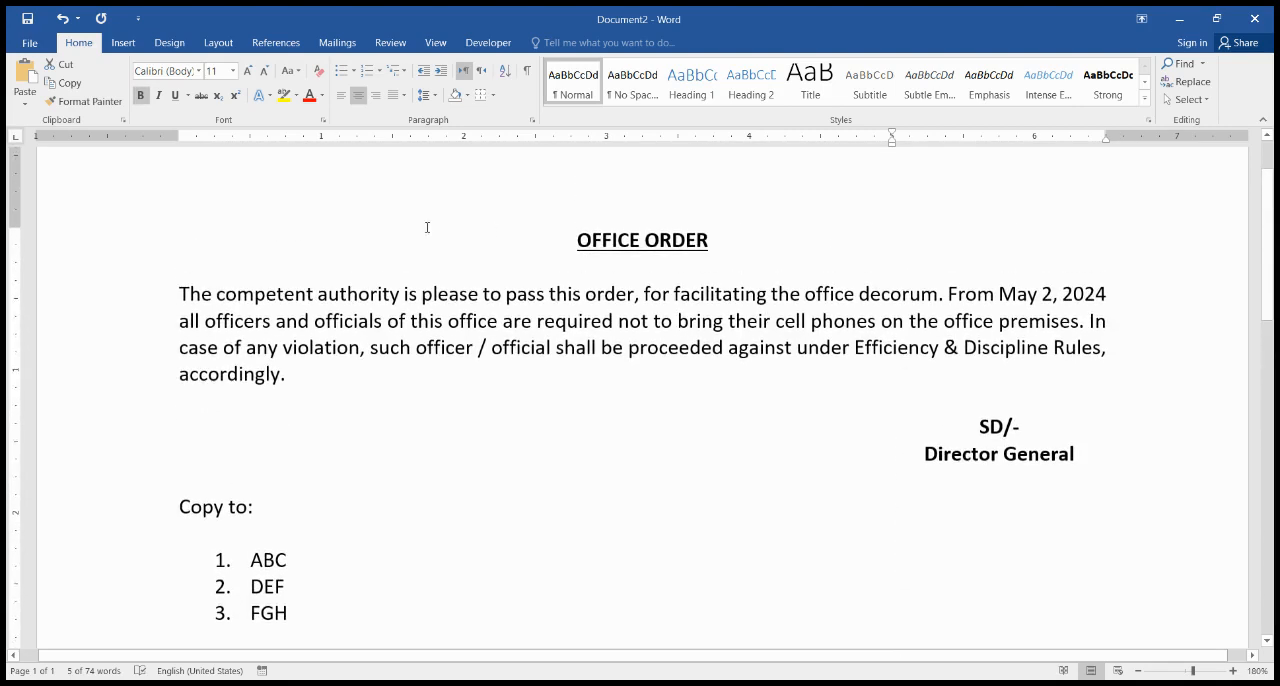
drag(288, 374, 179, 302)
key(ctrl+2)
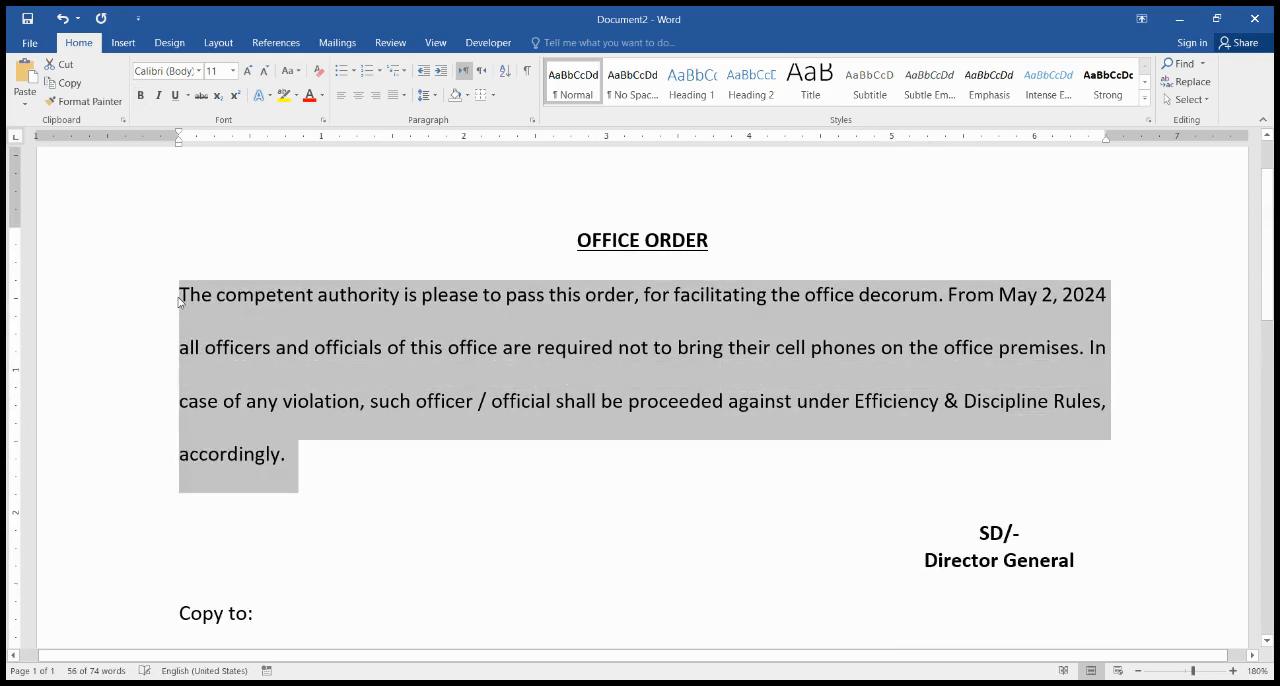
click(179, 300)
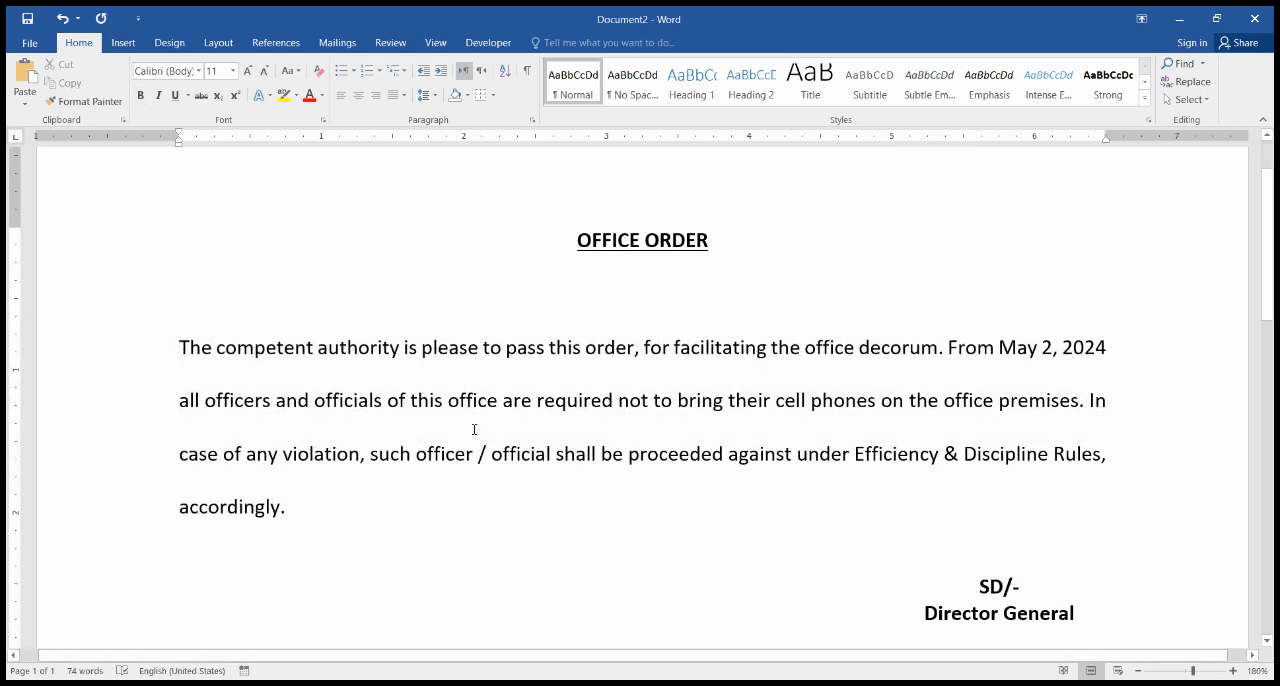
Step: Examine the layout of the complete order, including its print preview, and return to the document
scroll(474, 429, down, 8)
scroll(474, 429, up, 8)
scroll(474, 429, down, 3)
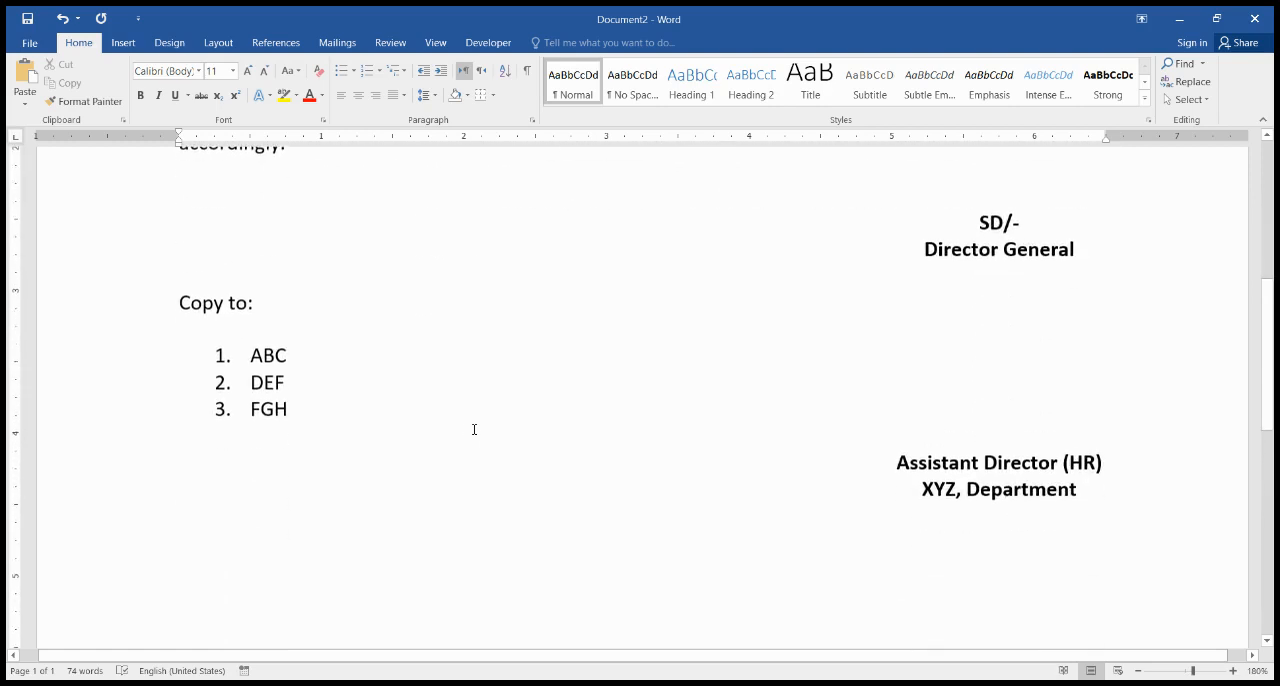
scroll(501, 368, up, 1)
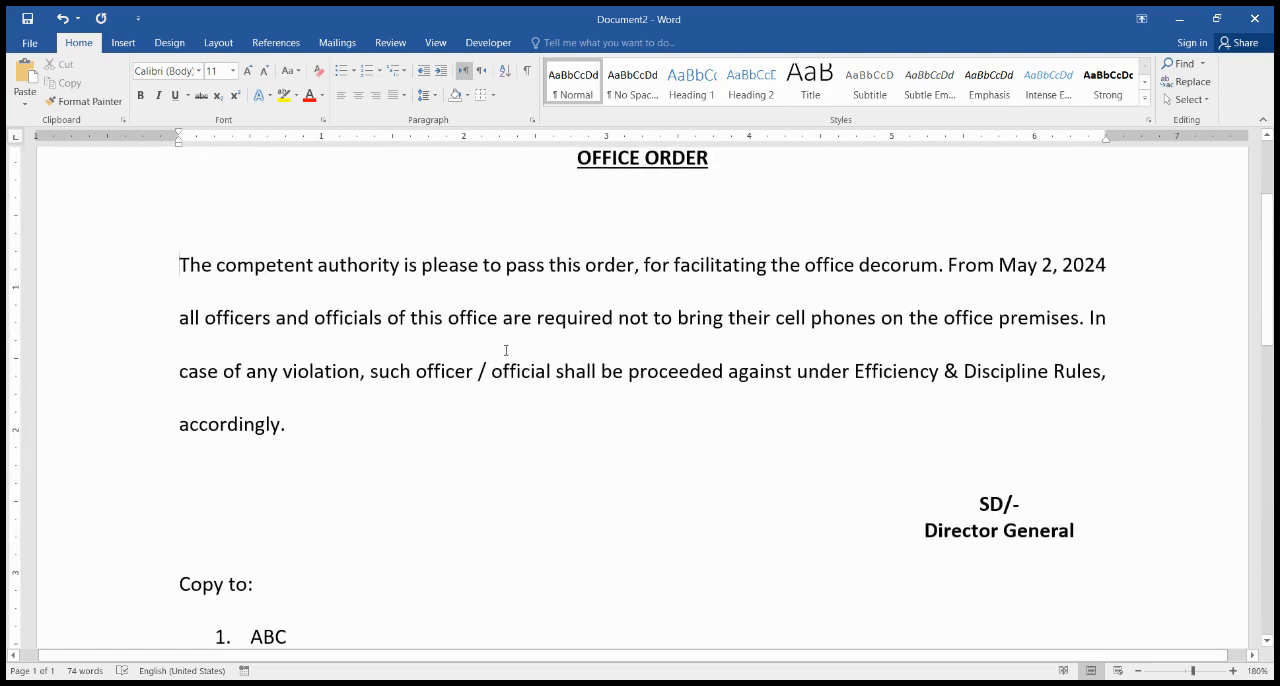
key(ctrl+p)
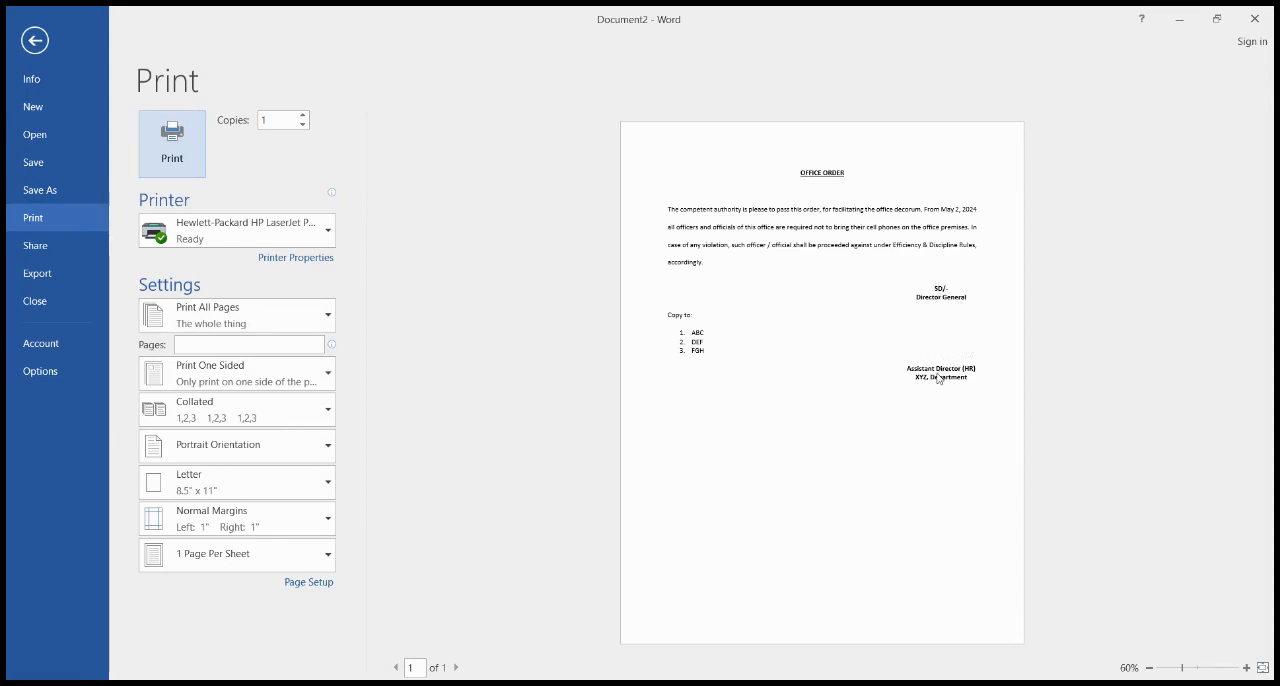
key(Escape)
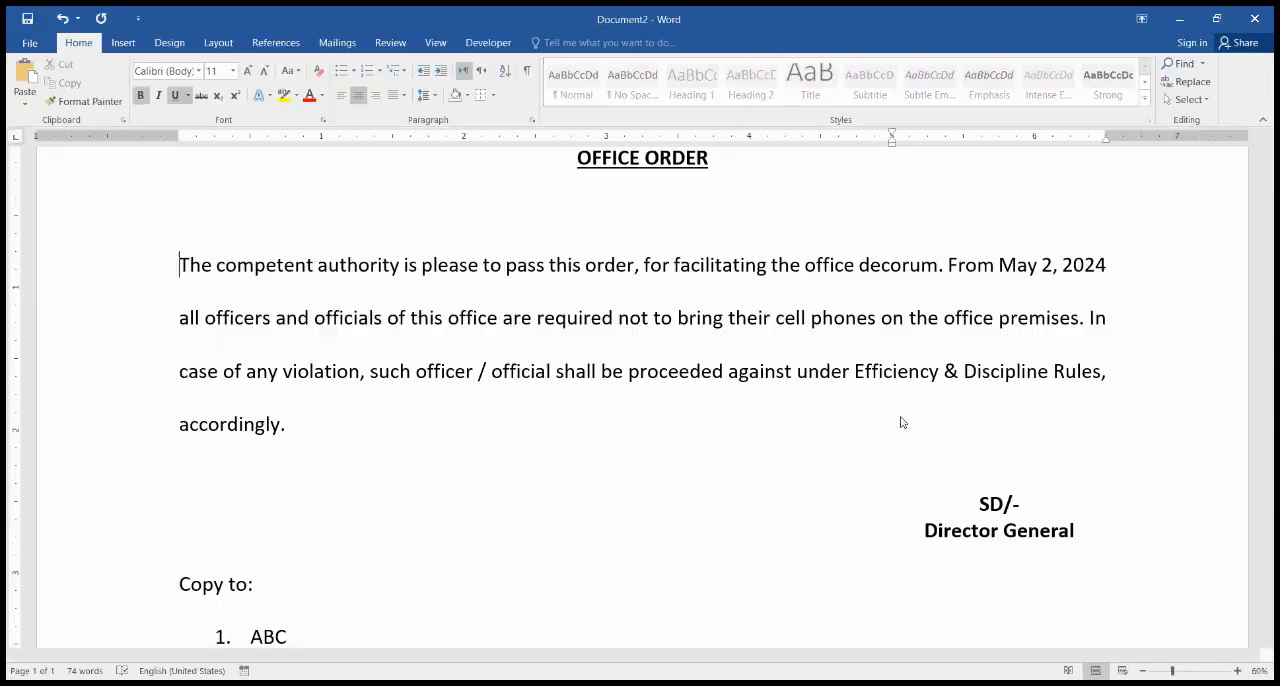